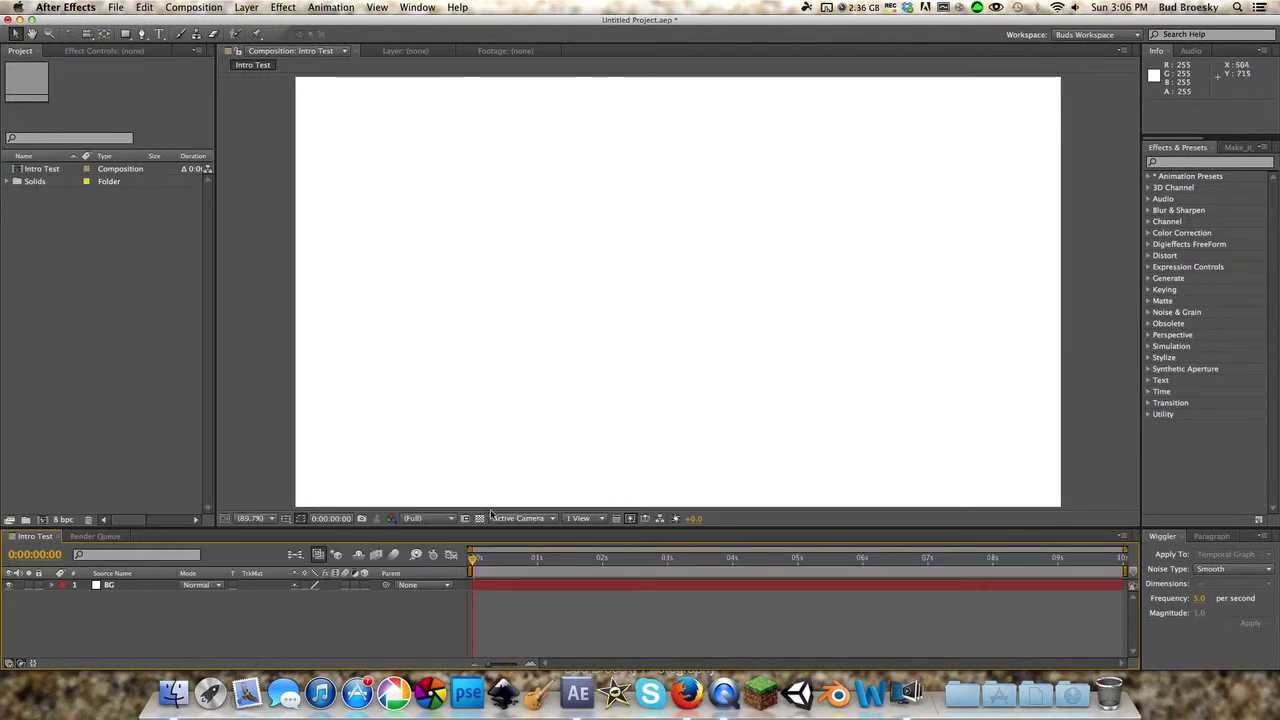
# Step: Add a red solid layer named square1 and mask it to a central square with the Rectangle tool
pyautogui.rightClick(142, 595)
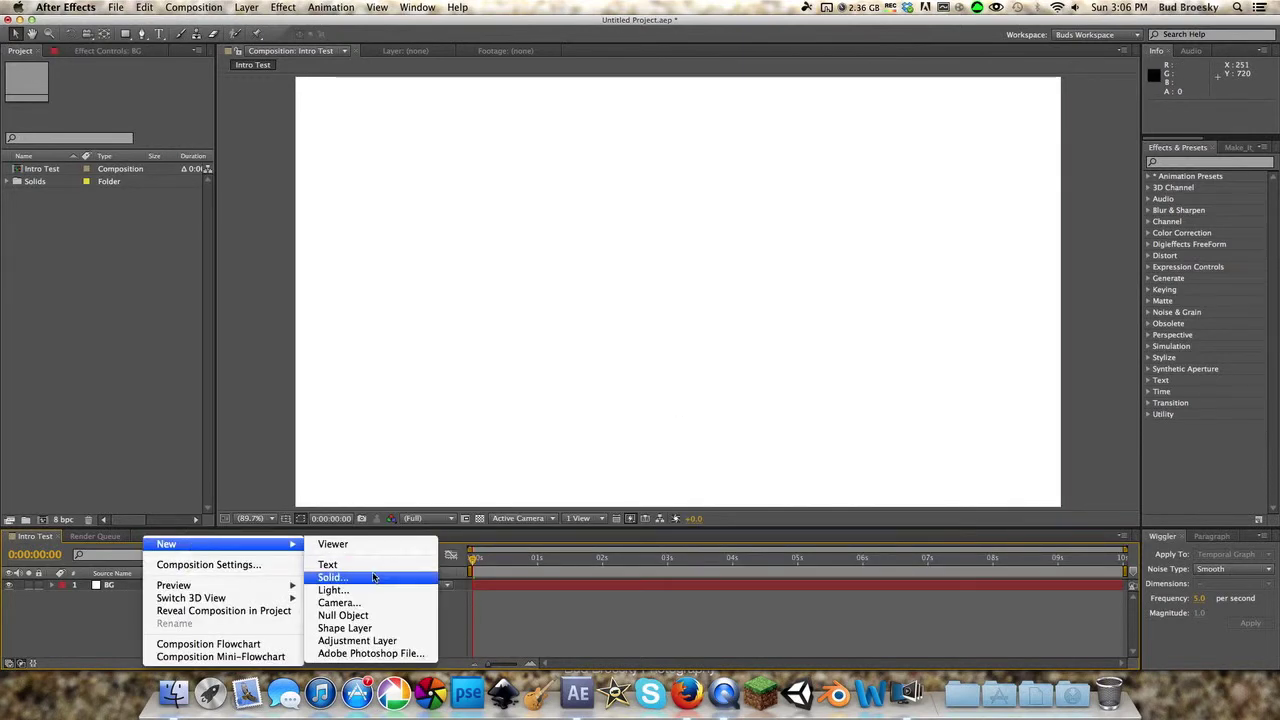
pyautogui.click(373, 578)
pyautogui.write('S')
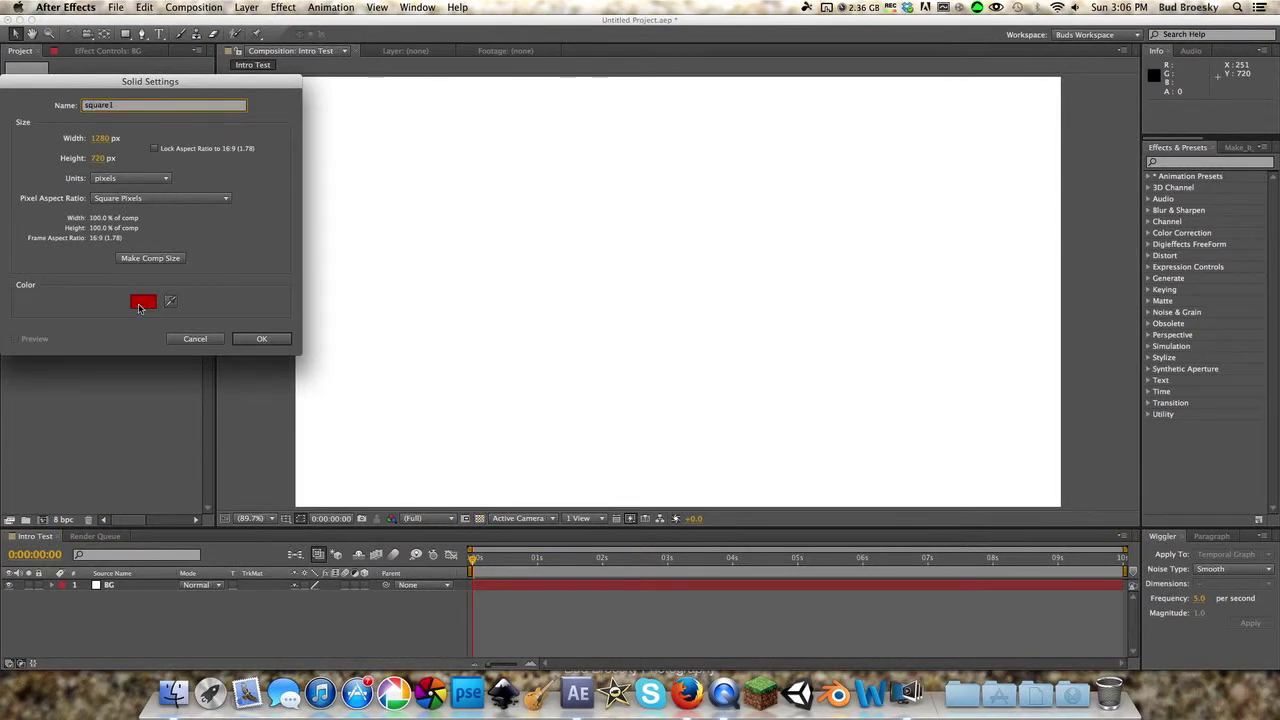
pyautogui.click(140, 303)
pyautogui.click(304, 103)
pyautogui.click(262, 339)
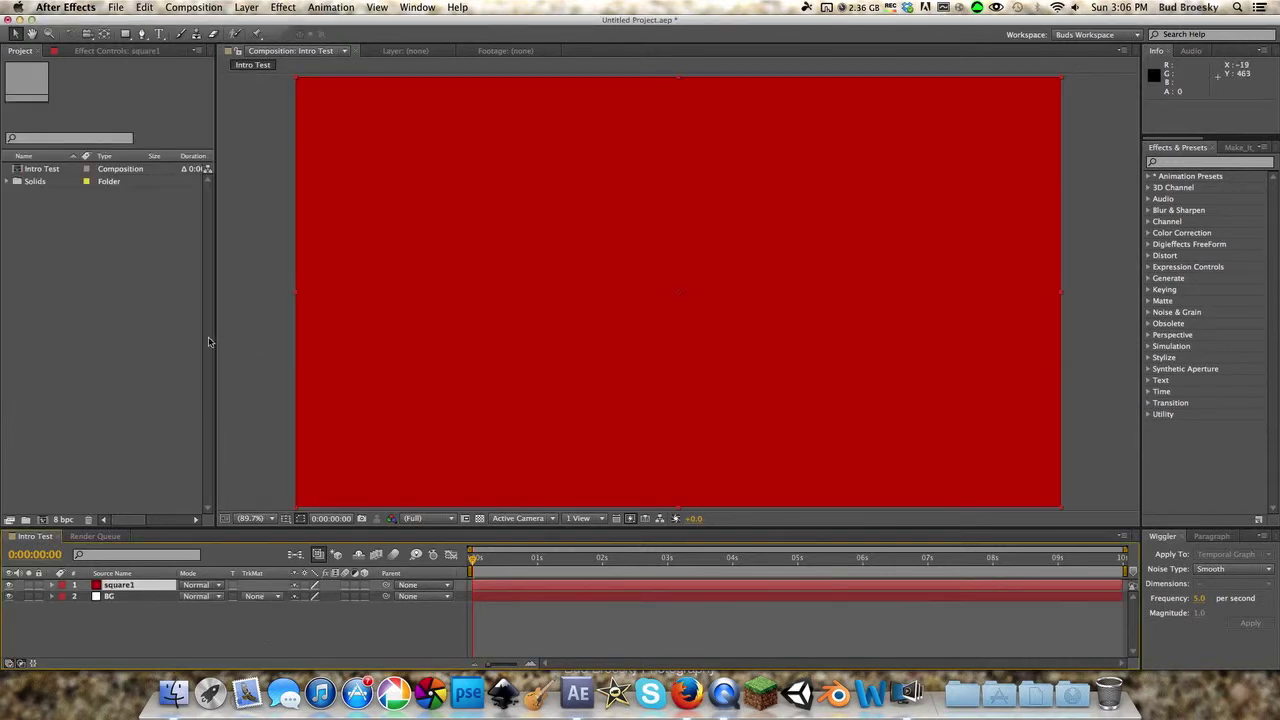
pyautogui.click(126, 34)
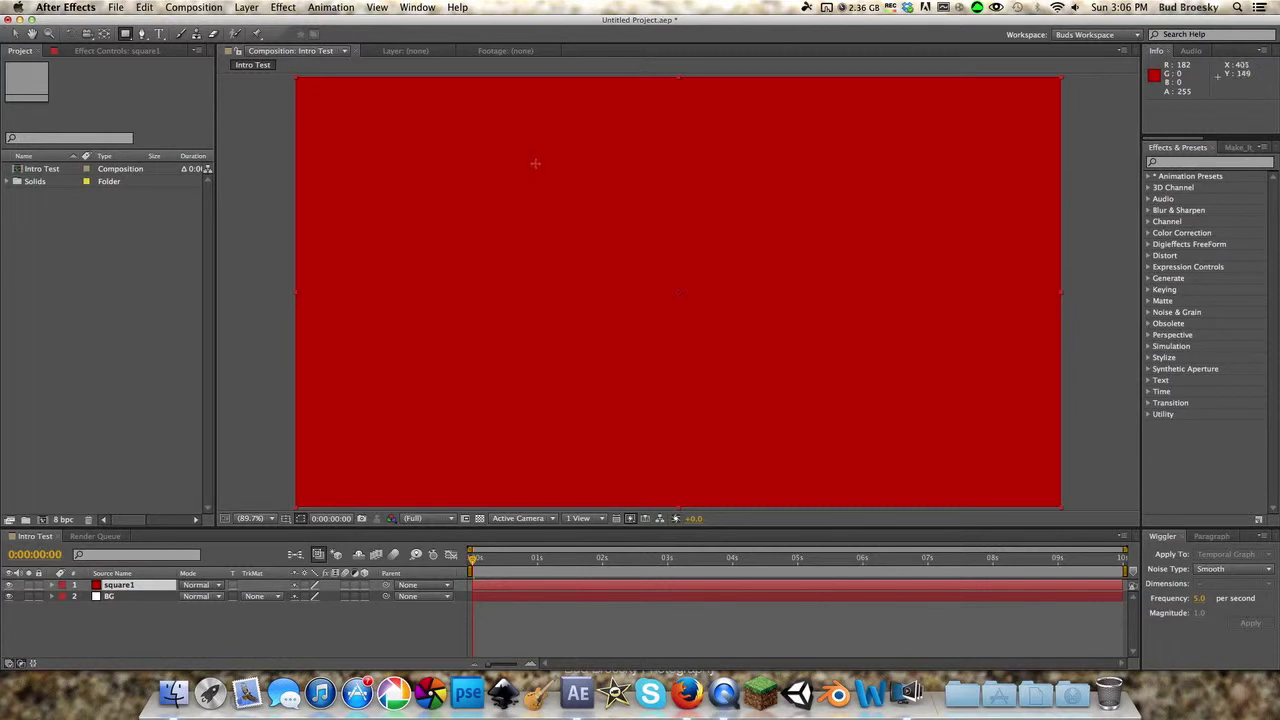
pyautogui.moveTo(535, 160); pyautogui.dragTo(786, 324)
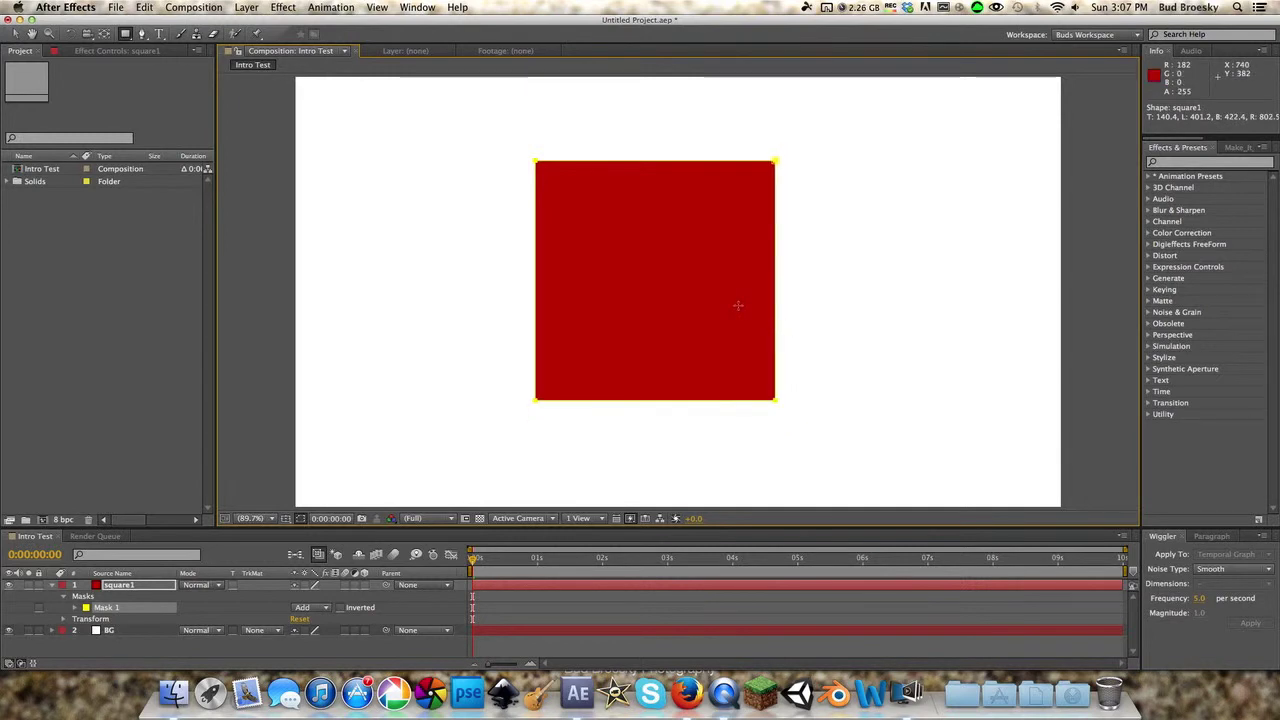
# Step: Nudge the red square into place and move square1's anchor point onto the square in the Layer panel
pyautogui.press('v')
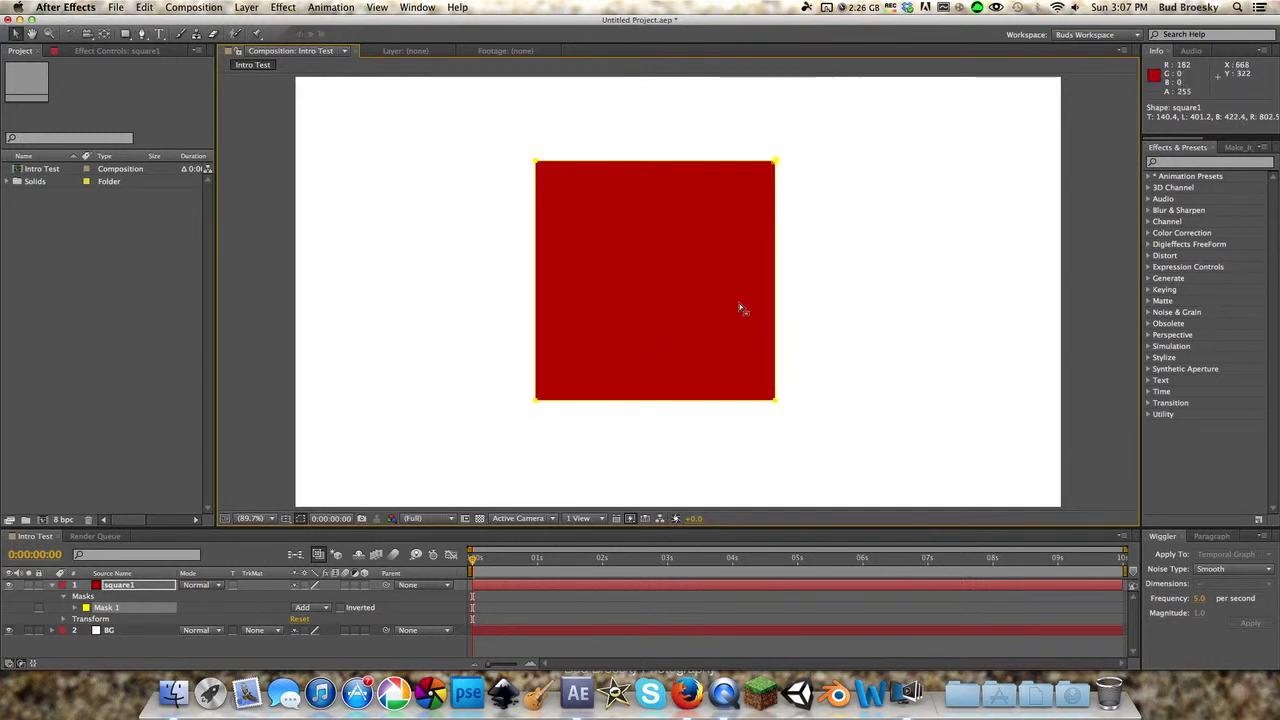
pyautogui.moveTo(652, 340)
pyautogui.mouseDown()
pyautogui.moveTo(679, 323)
pyautogui.moveTo(674, 334)
pyautogui.mouseUp()
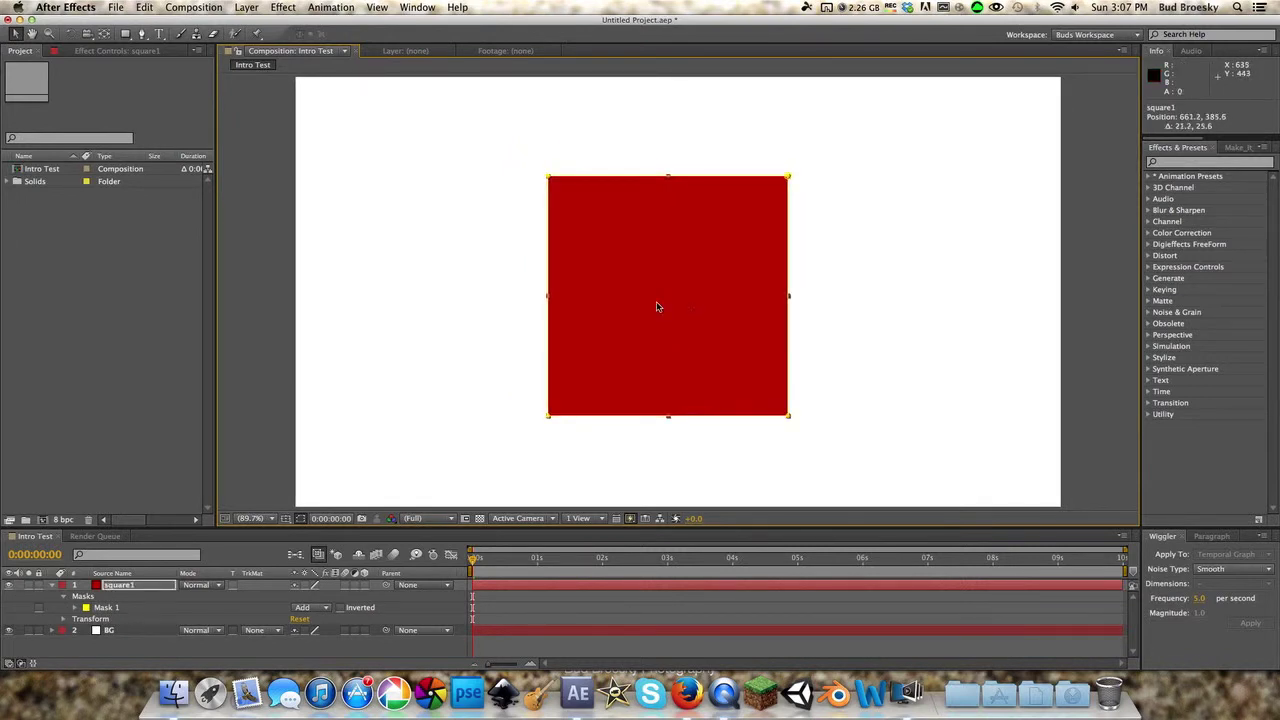
pyautogui.doubleClick(690, 313)
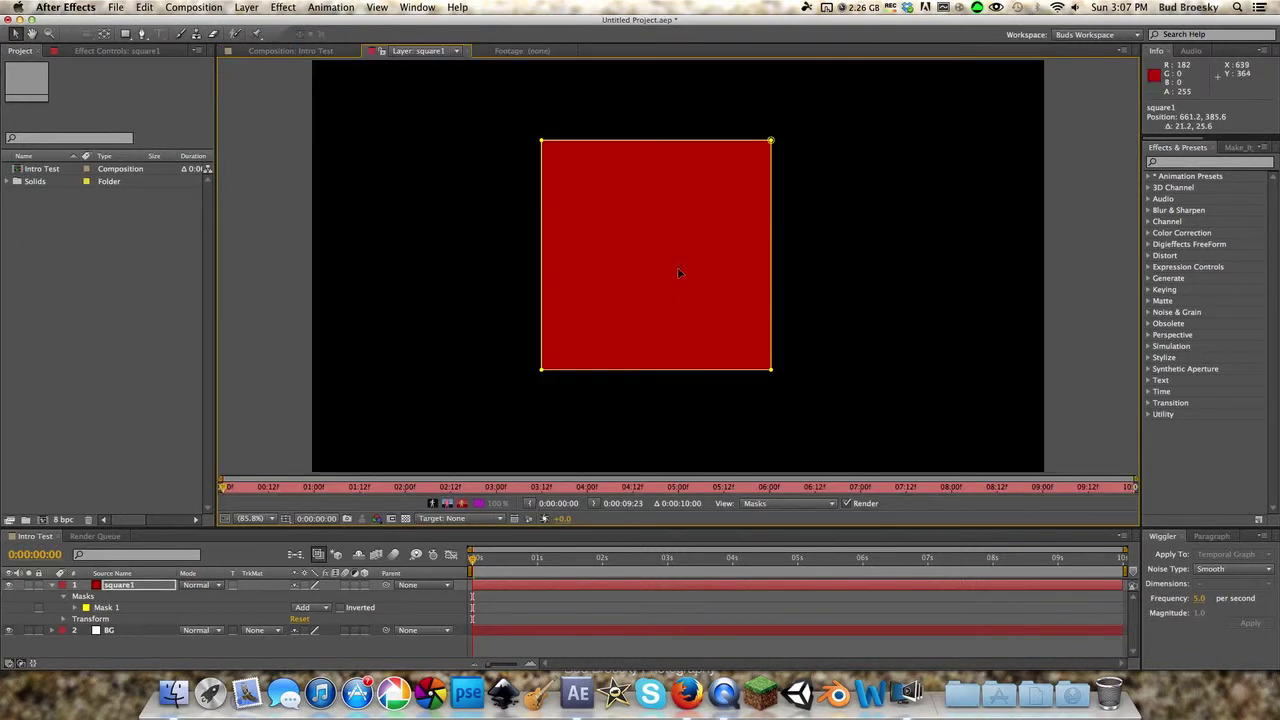
pyautogui.moveTo(679, 273); pyautogui.dragTo(660, 262)
pyautogui.press('\\')
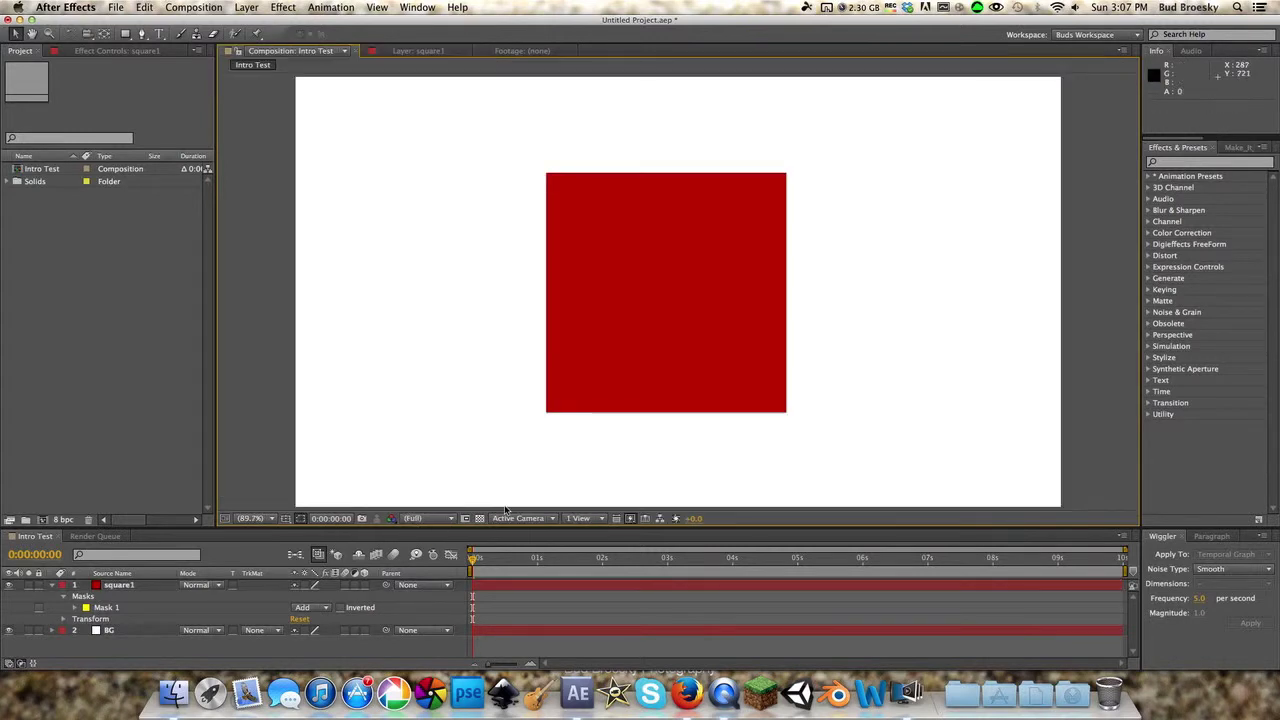
# Step: At 50% zoom, reveal square1's Position and Rotation and set a Position keyframe at 0:00:00:00
pyautogui.press(',')
pyautogui.press(',')
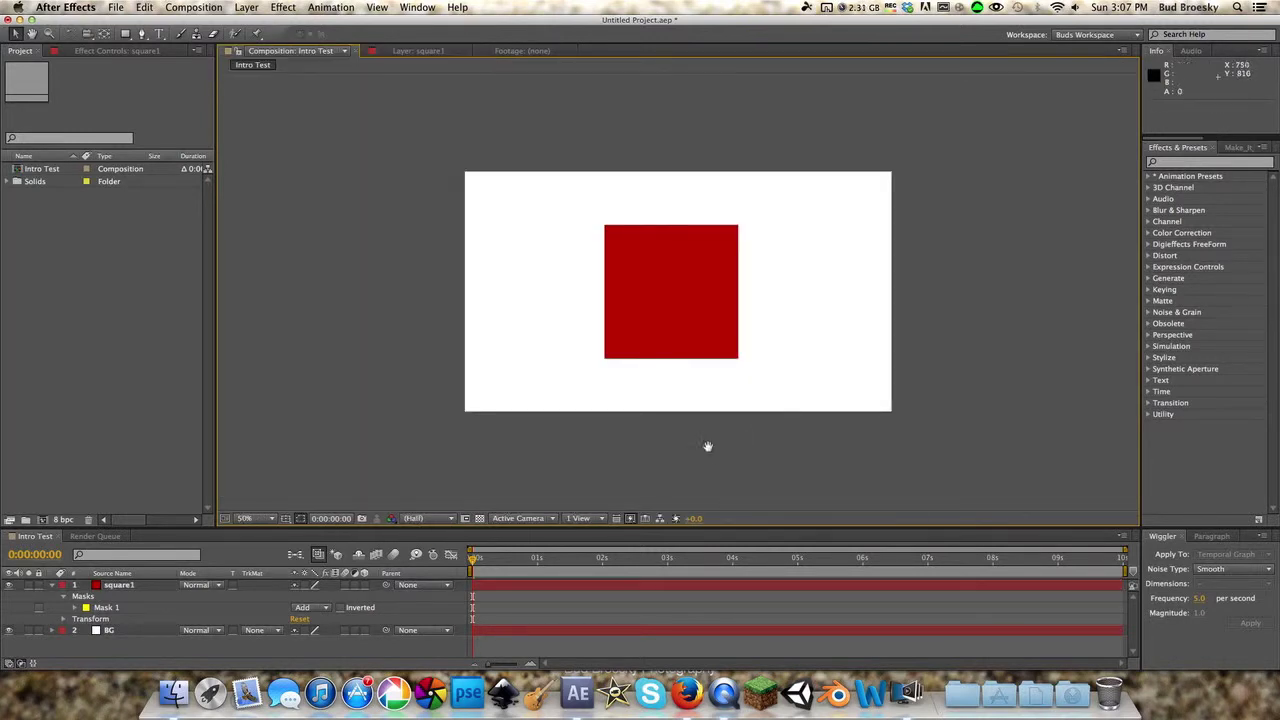
pyautogui.moveTo(707, 446); pyautogui.dragTo(703, 360)
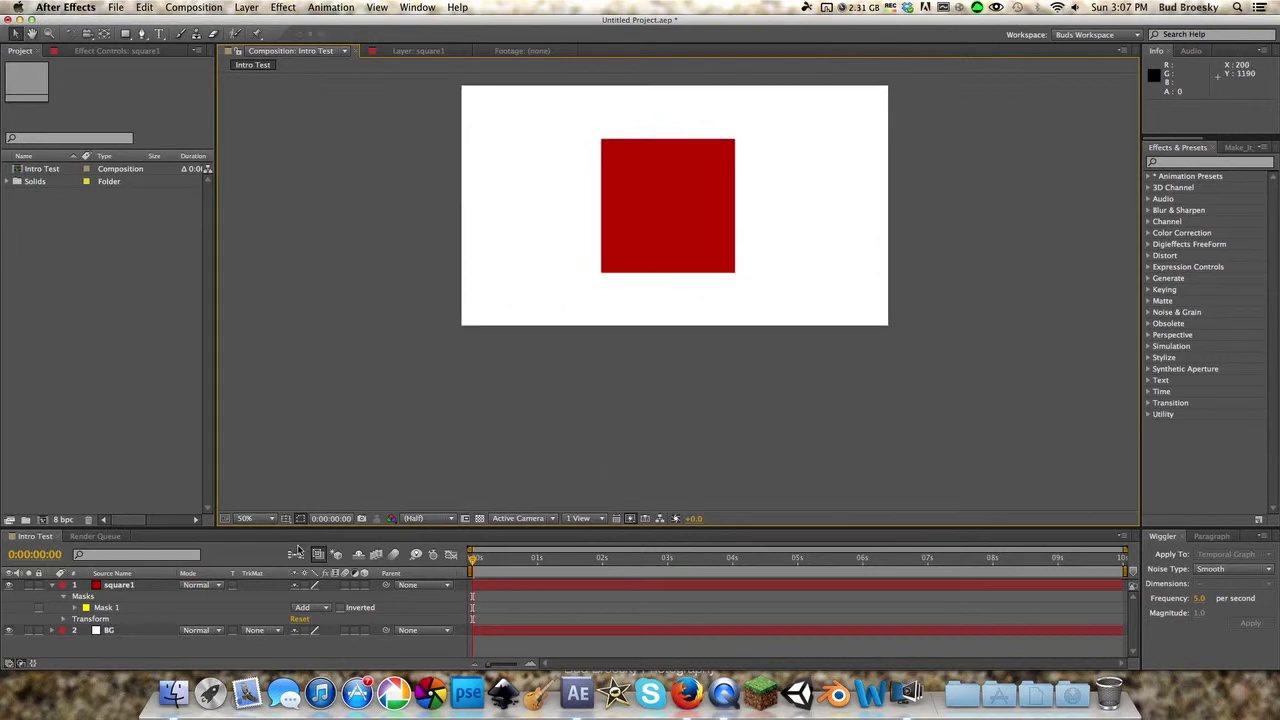
pyautogui.click(131, 586)
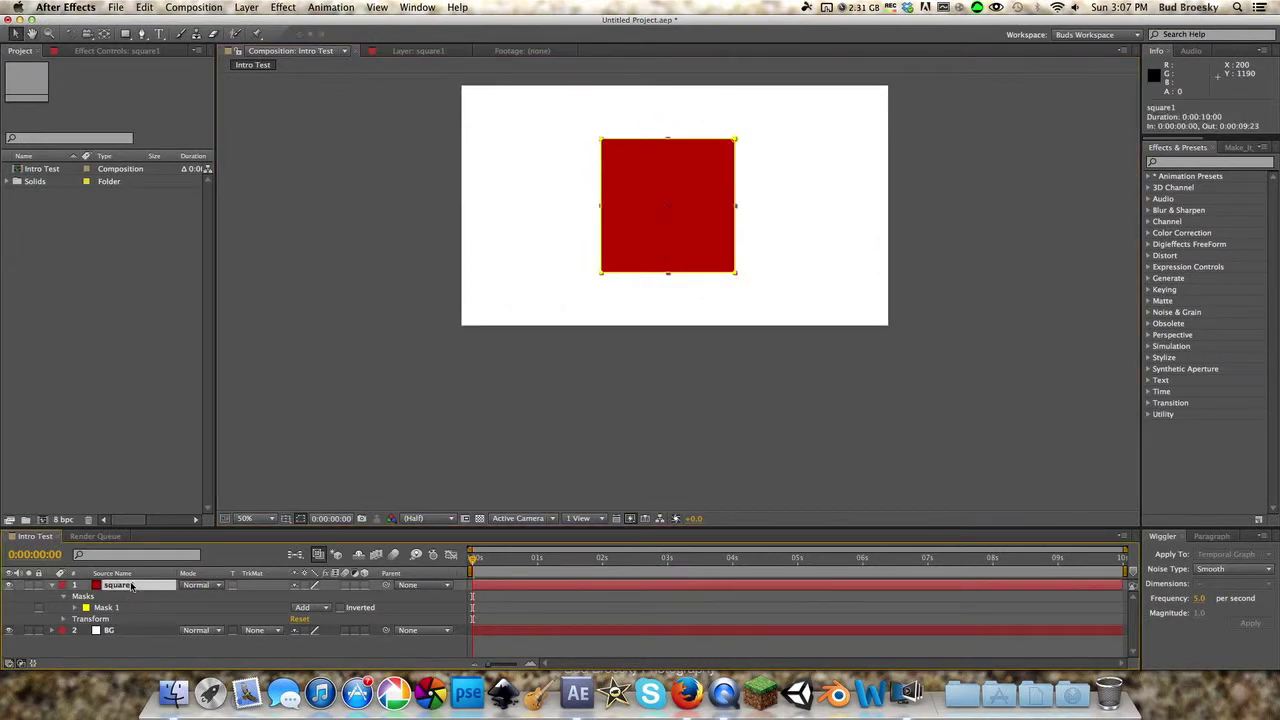
pyautogui.press('p')
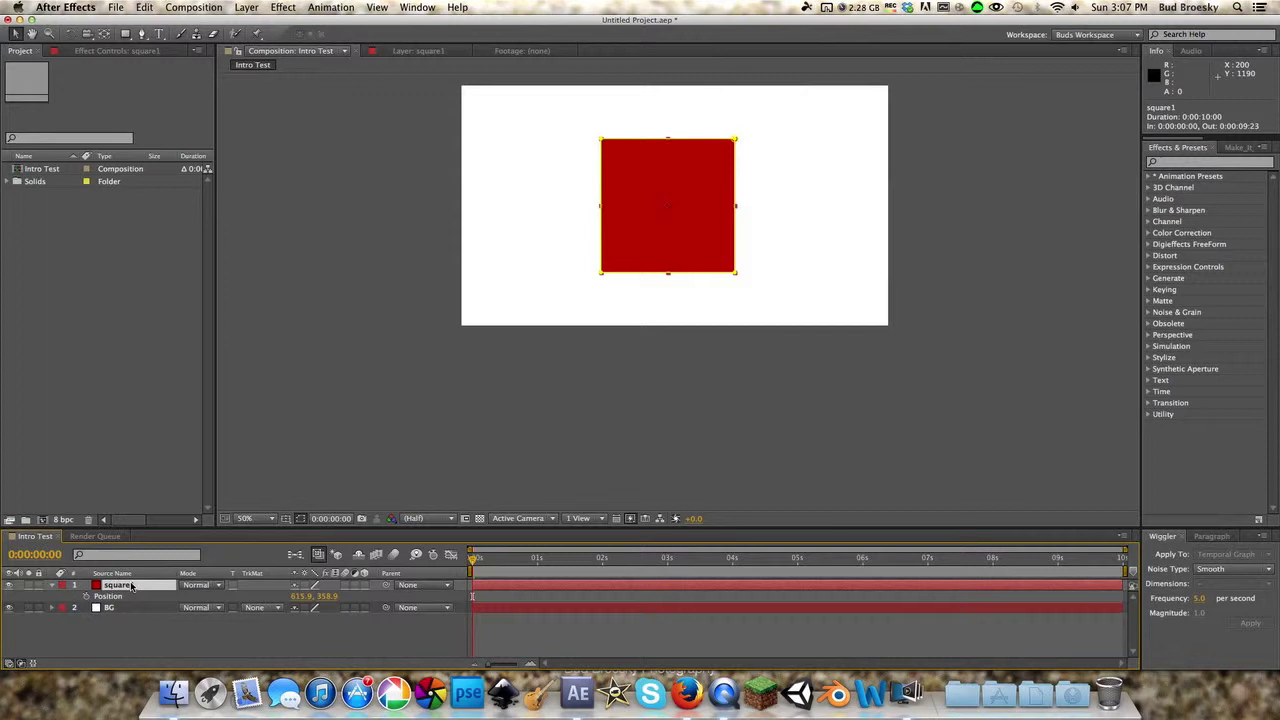
pyautogui.hotkey('shift', 'r')
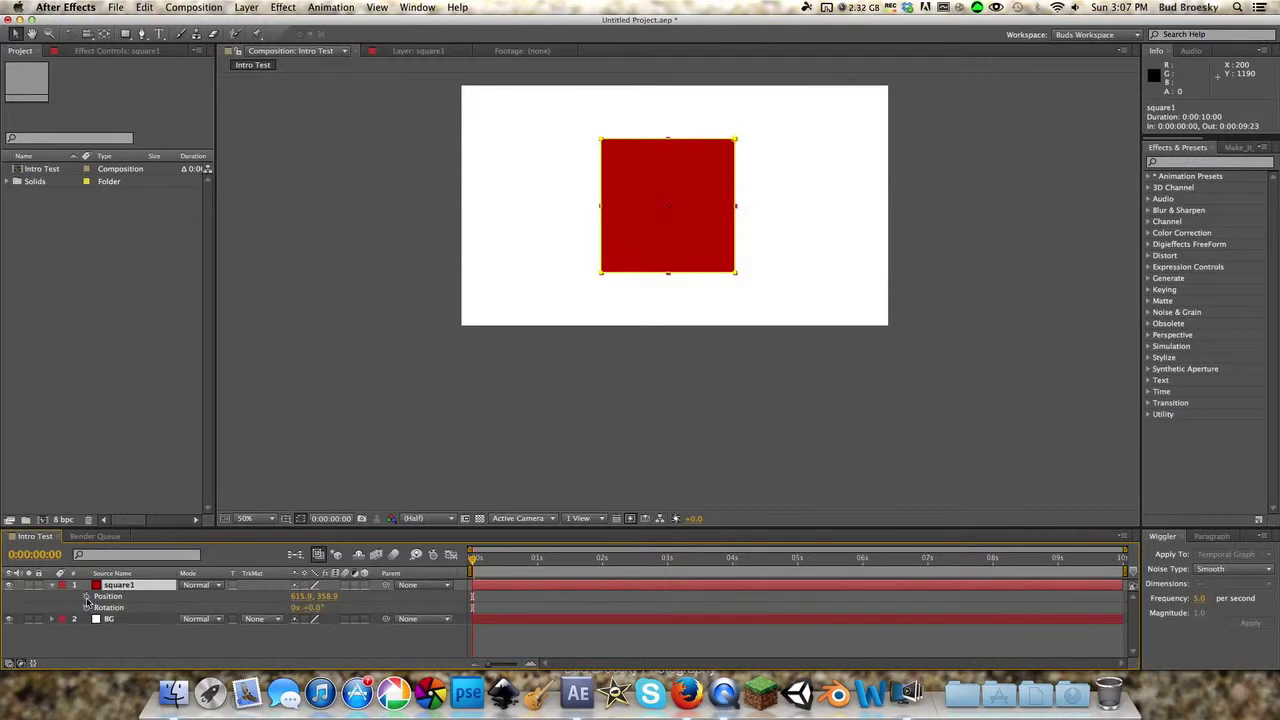
pyautogui.click(86, 597)
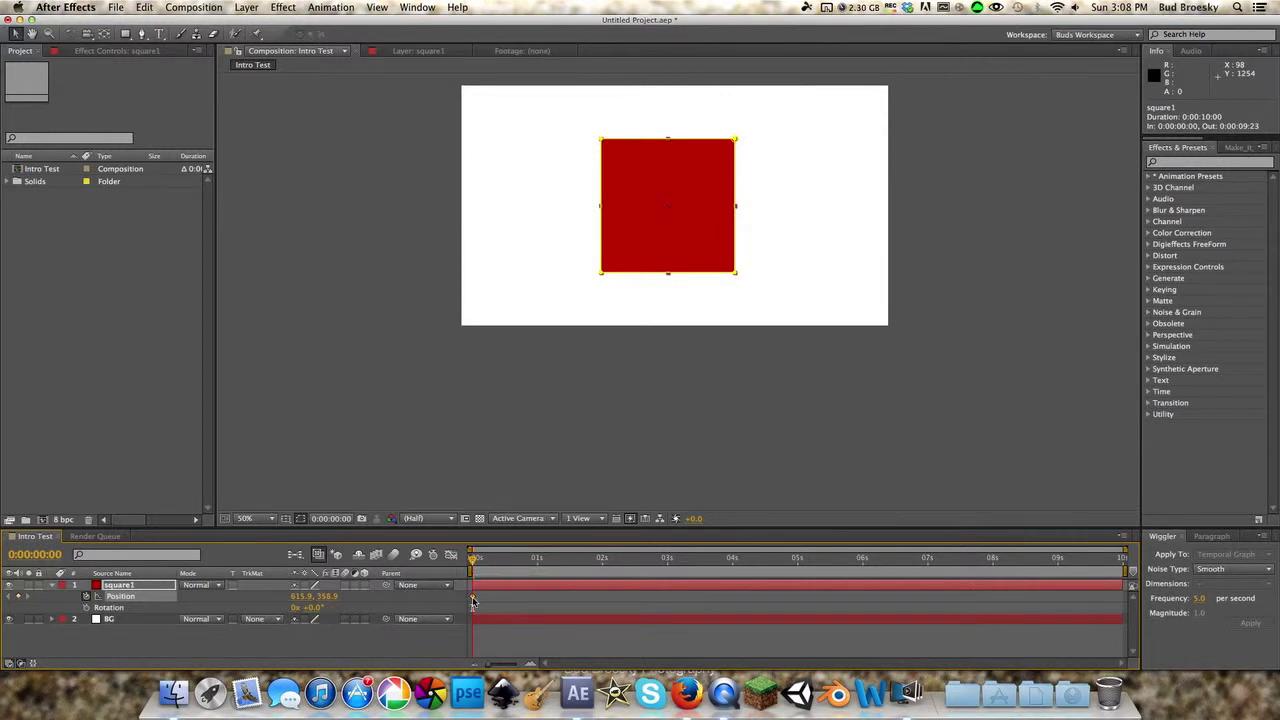
# Step: Move the end keyframe to 0:00:00:23 and start the square below-left at 263.9, 976.9 on a curved path
pyautogui.moveTo(473, 600); pyautogui.dragTo(535, 597)
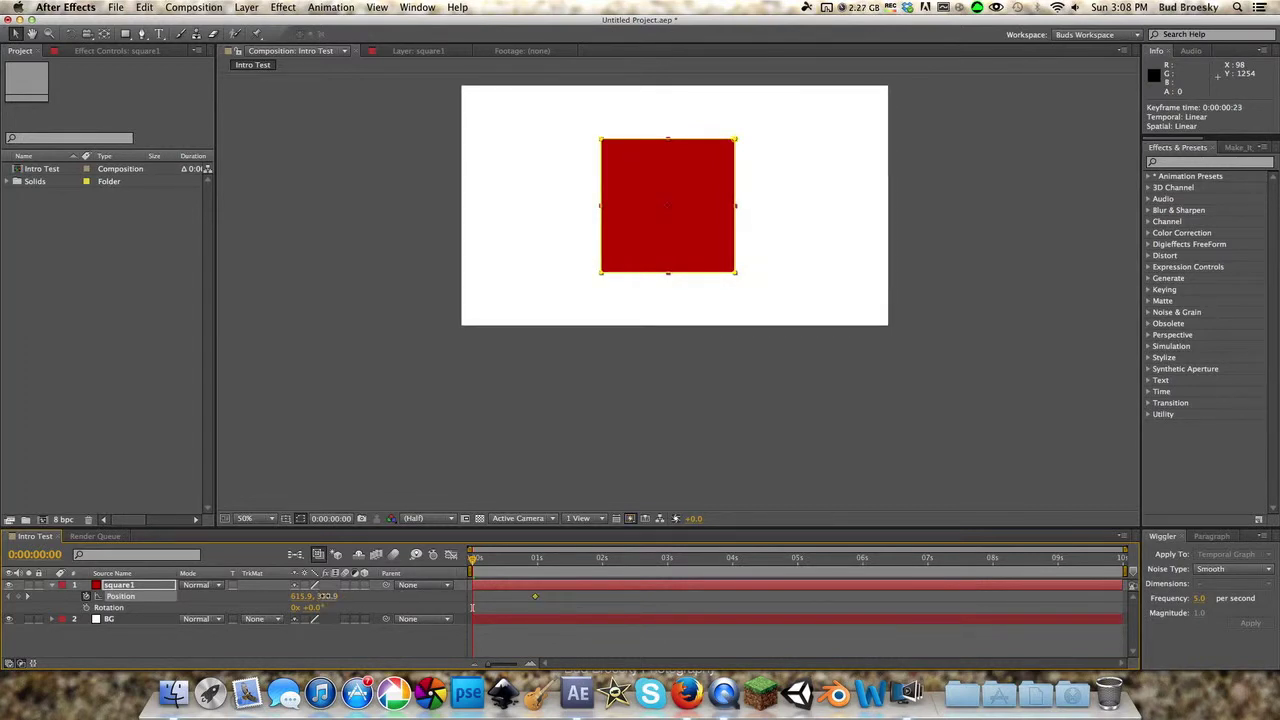
pyautogui.moveTo(326, 596); pyautogui.dragTo(620, 596)
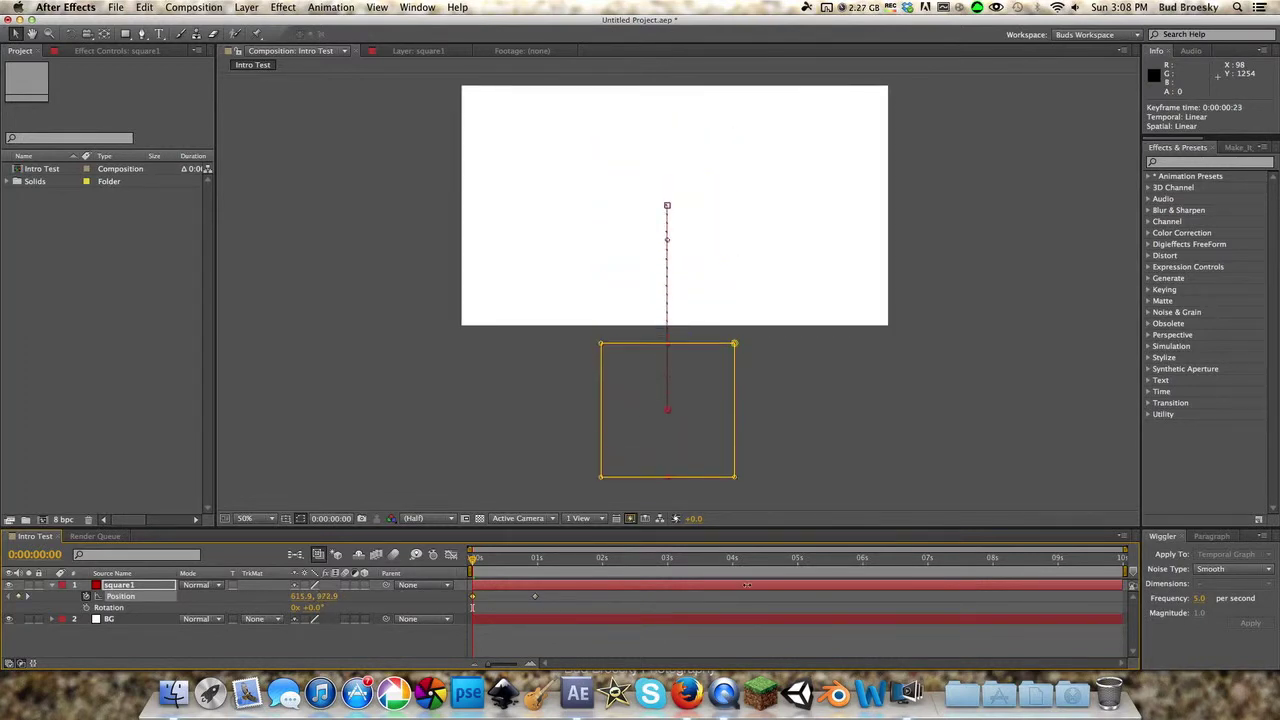
pyautogui.moveTo(297, 596); pyautogui.dragTo(180, 592)
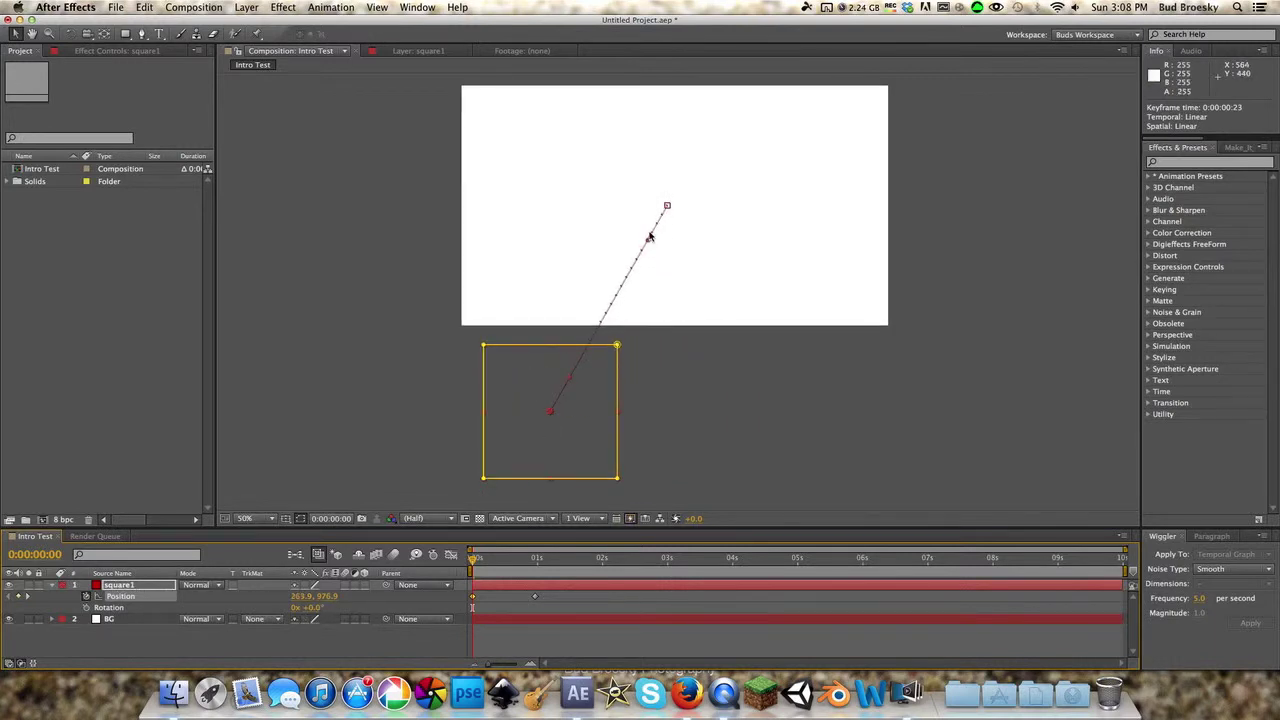
pyautogui.moveTo(667, 205); pyautogui.dragTo(558, 300)
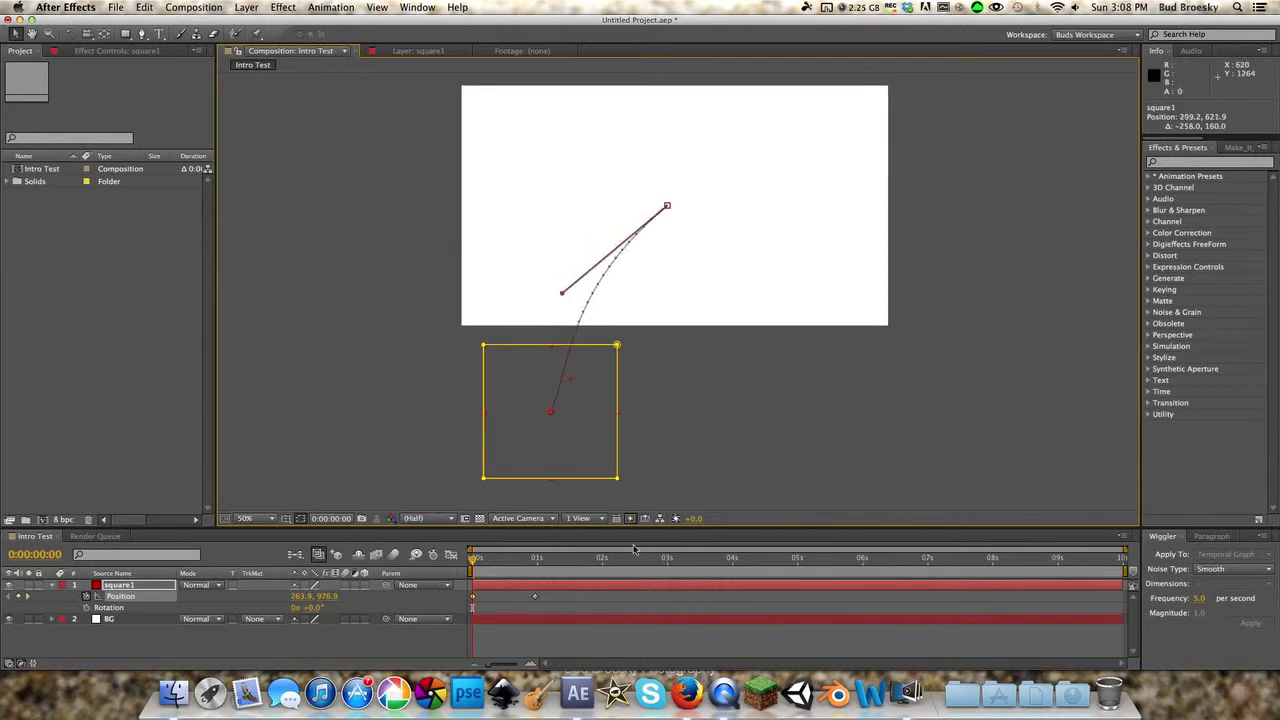
pyautogui.press('space')
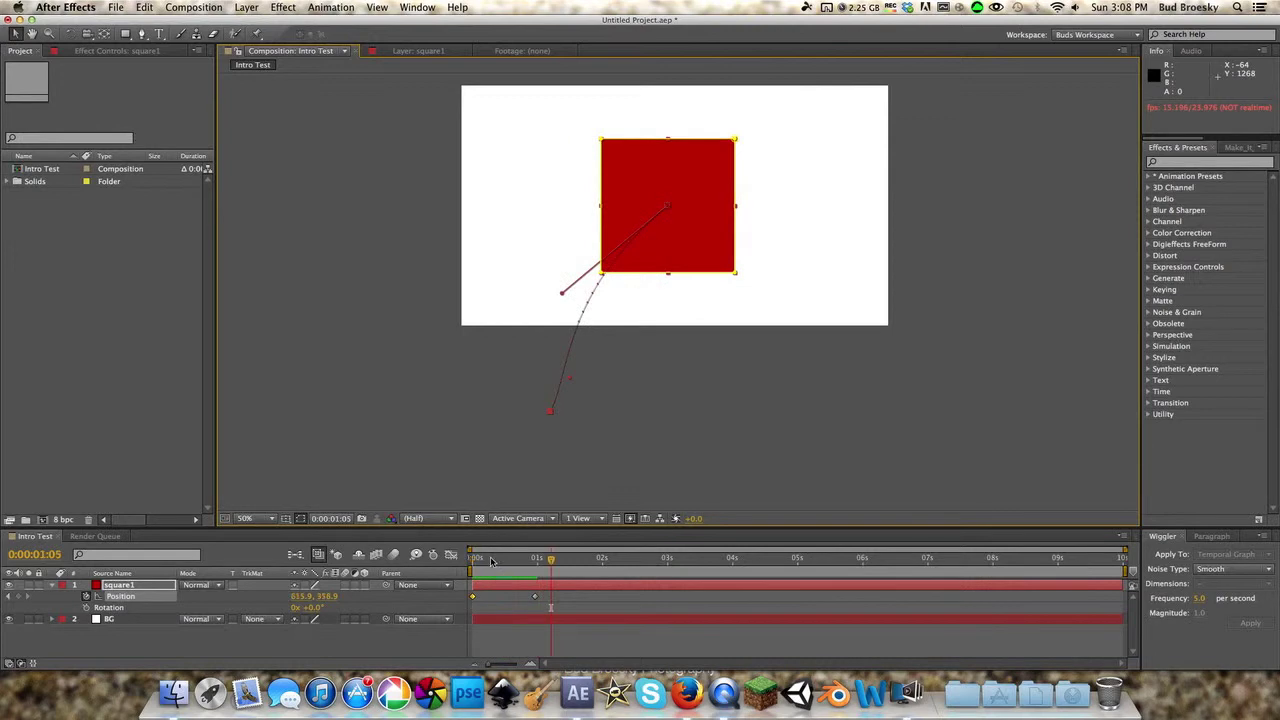
# Step: Stop the preview, deselect the square, and replay the fly-in
pyautogui.click(358, 486)
pyautogui.click(335, 465)
pyautogui.press('space')
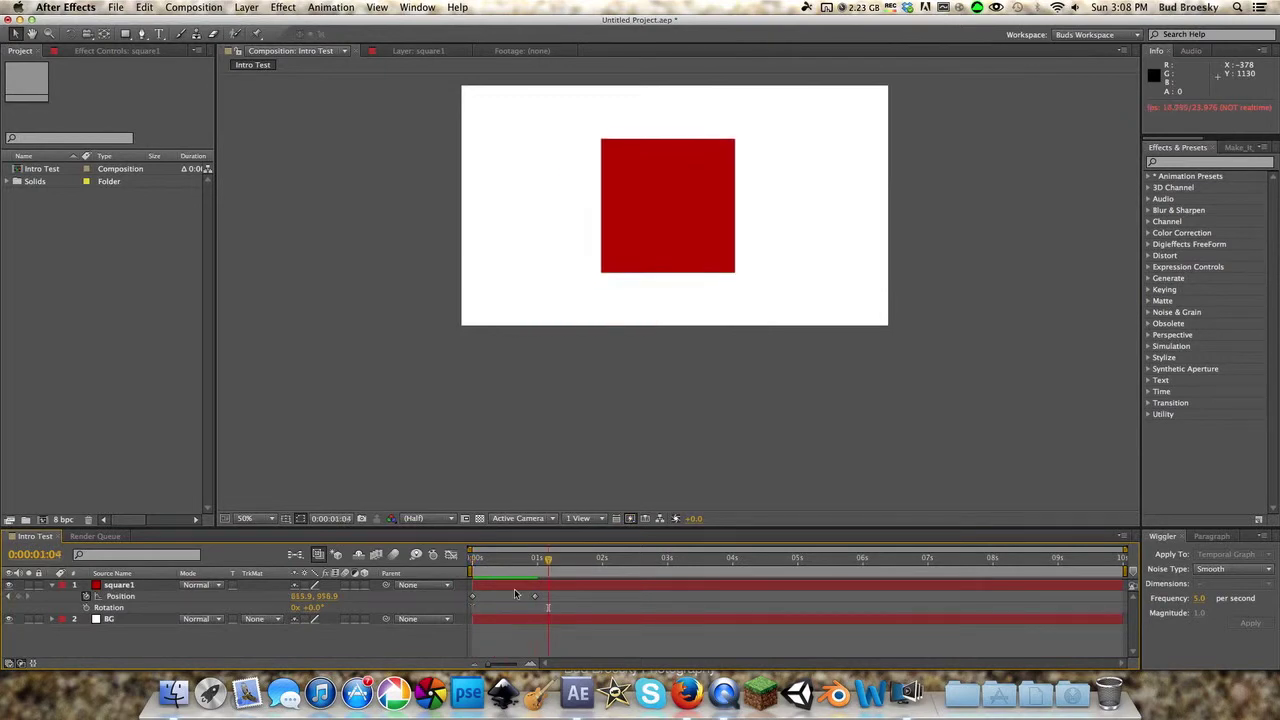
# Step: Apply Easy Ease to both Position keyframes of square1
pyautogui.click(475, 597)
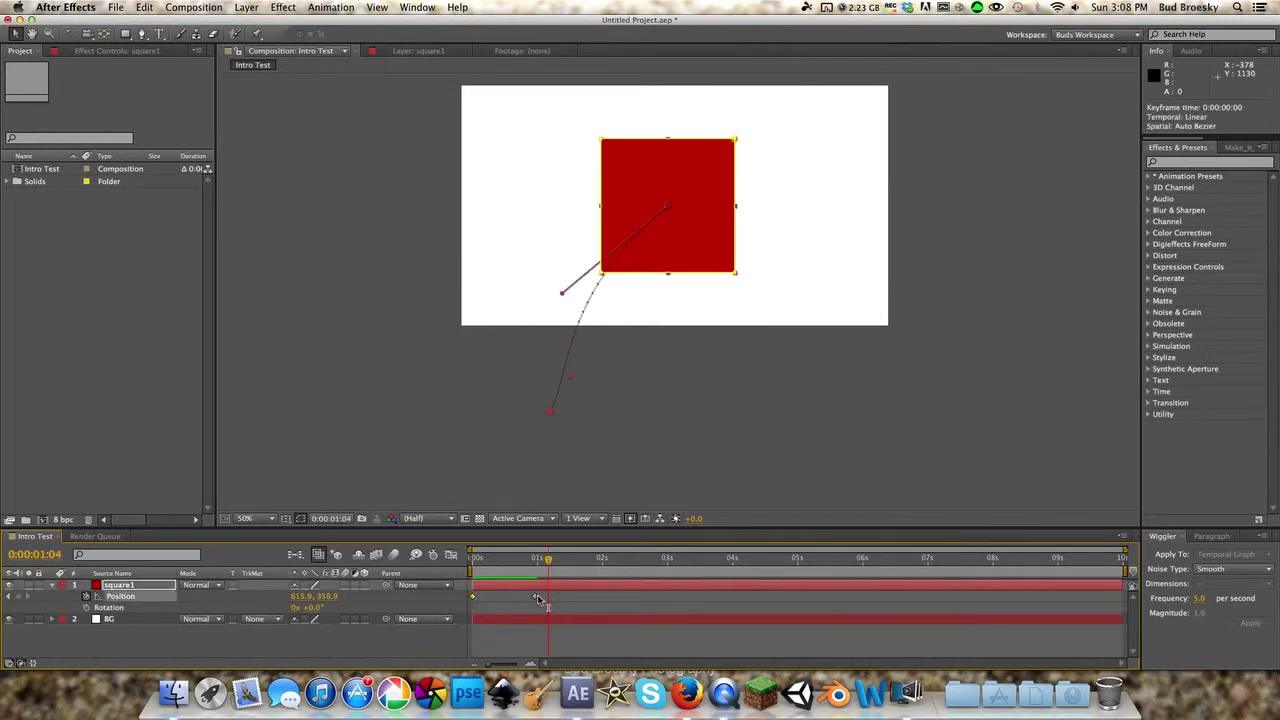
pyautogui.keyDown('shift'); pyautogui.click(535, 597); pyautogui.keyUp('shift')
pyautogui.moveTo(545, 563); pyautogui.dragTo(540, 562)
pyautogui.rightClick(535, 598)
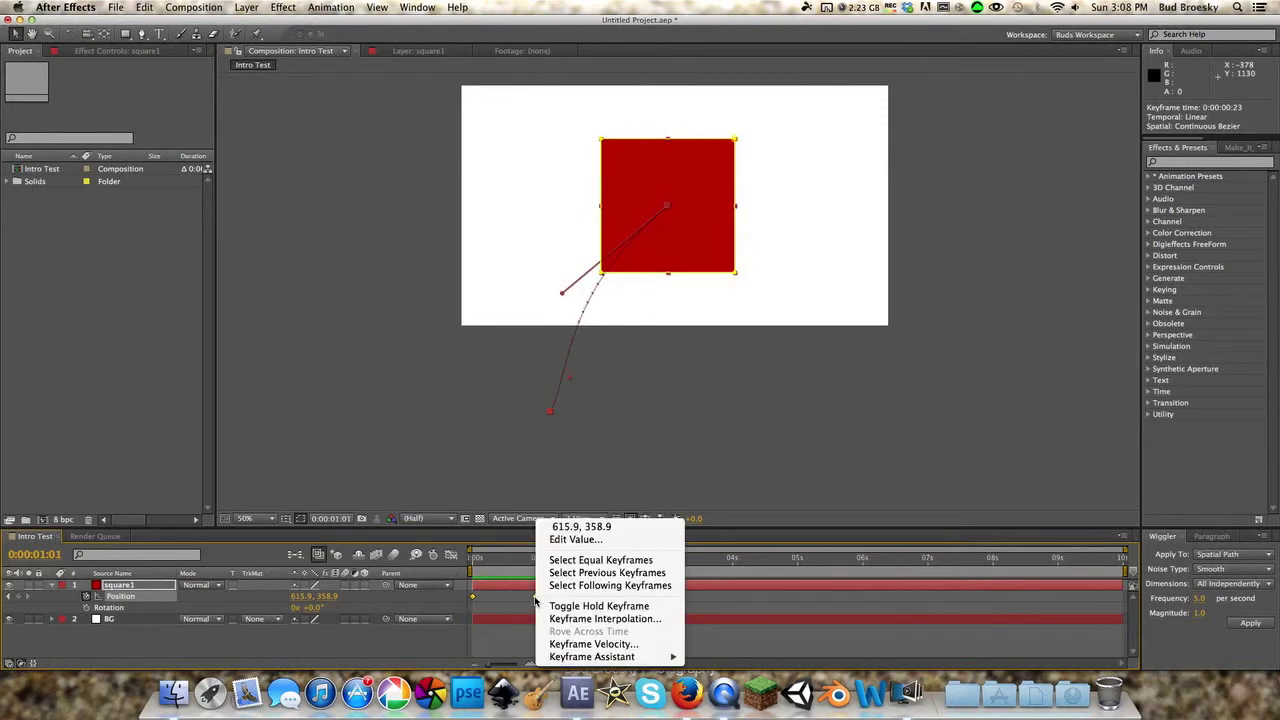
pyautogui.moveTo(593, 657)
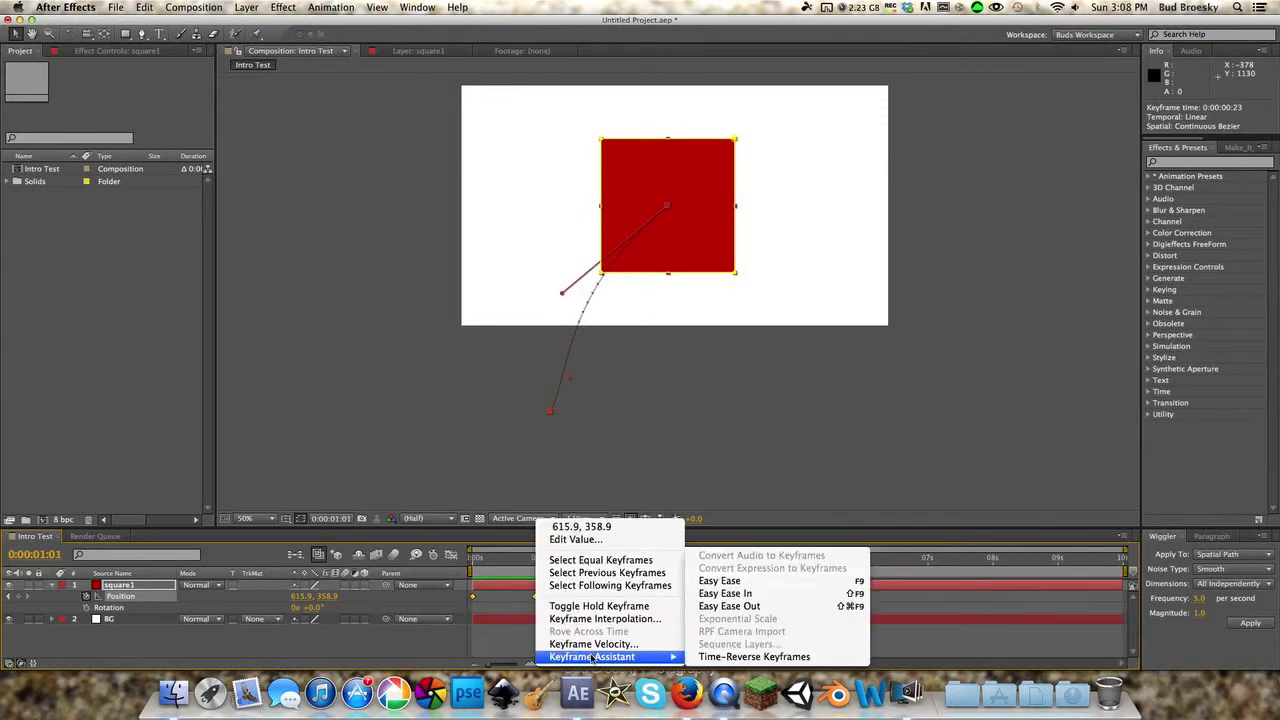
pyautogui.click(773, 582)
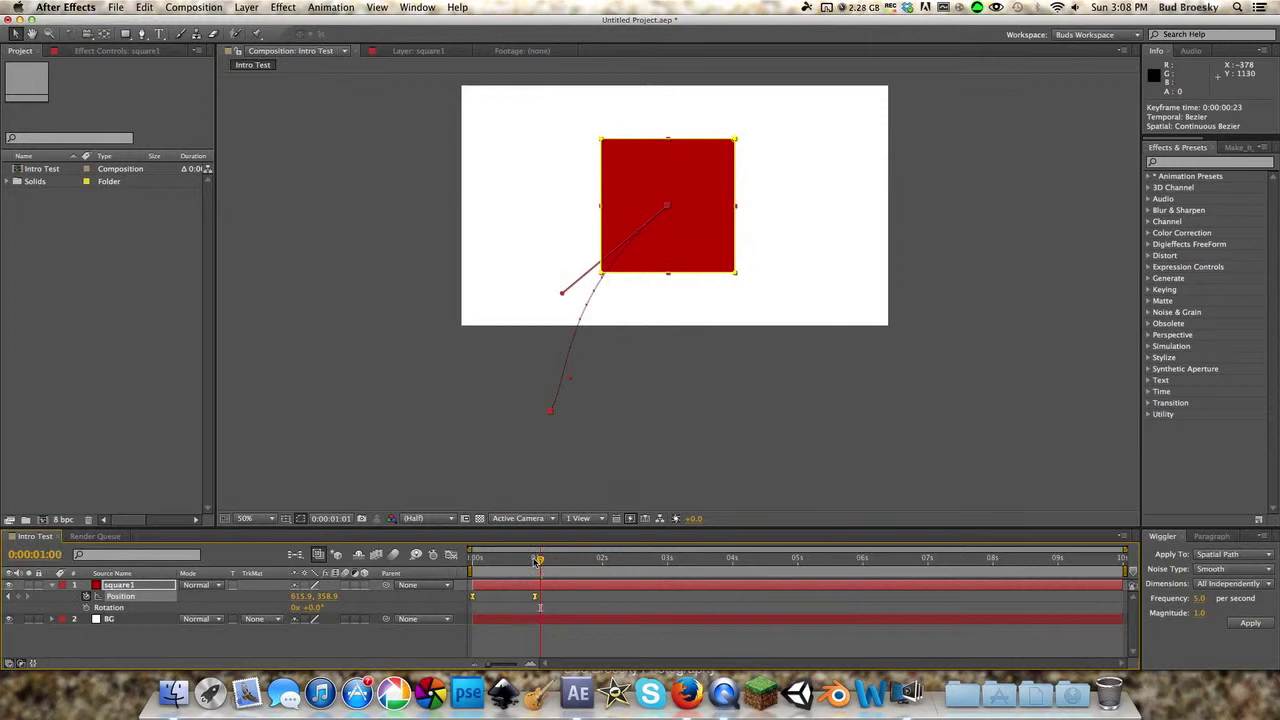
# Step: Rewind and replay the eased rise-in animation a few times from the first frame
pyautogui.moveTo(538, 558); pyautogui.dragTo(449, 556)
pyautogui.press('space')
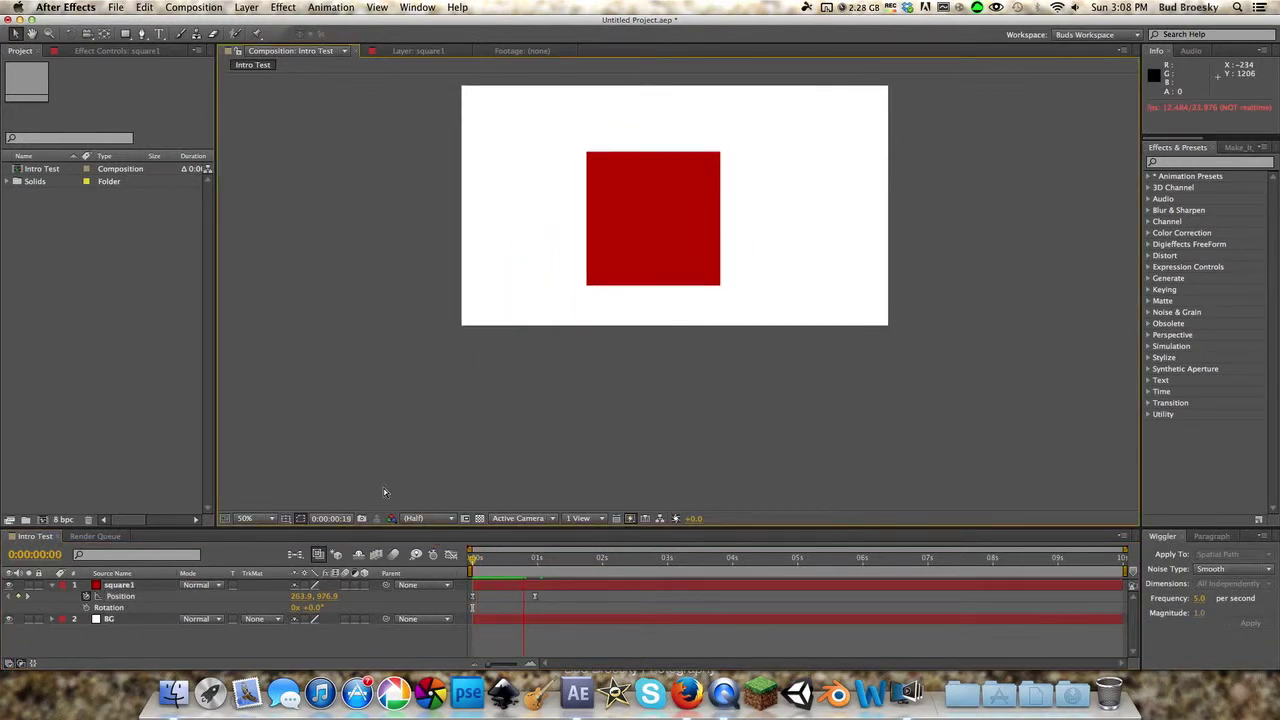
pyautogui.click(458, 562)
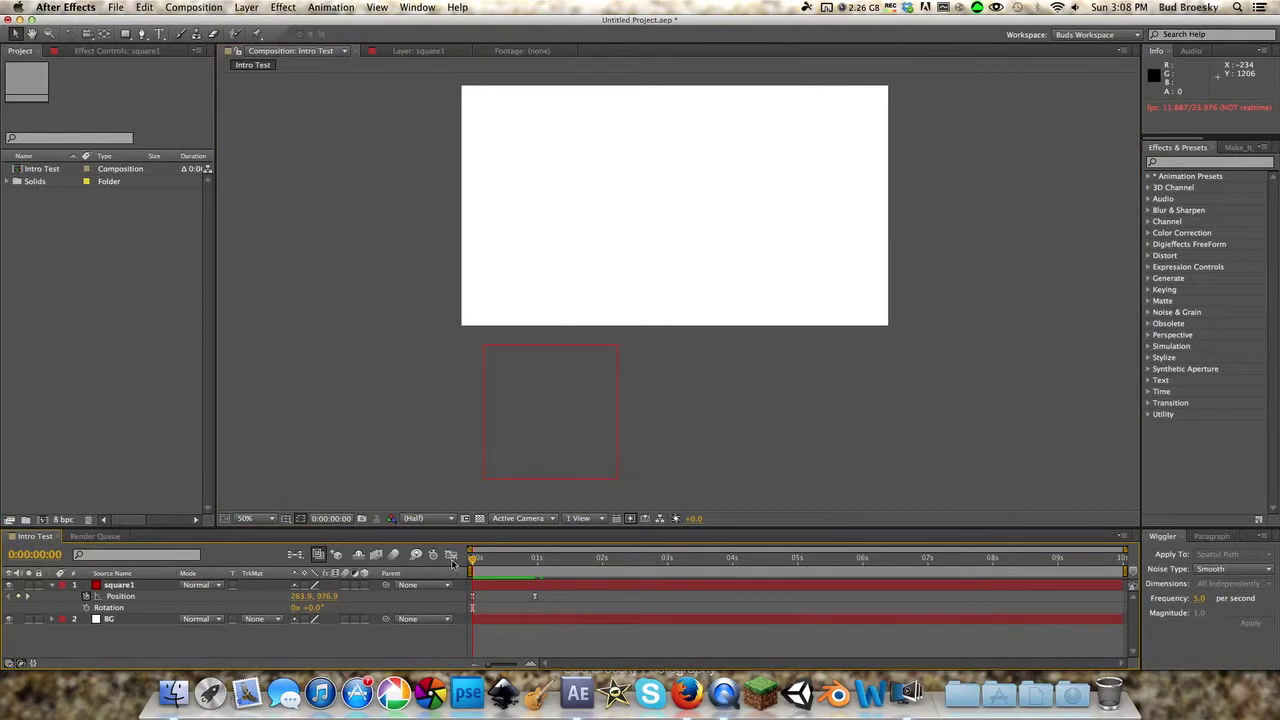
pyautogui.press('space')
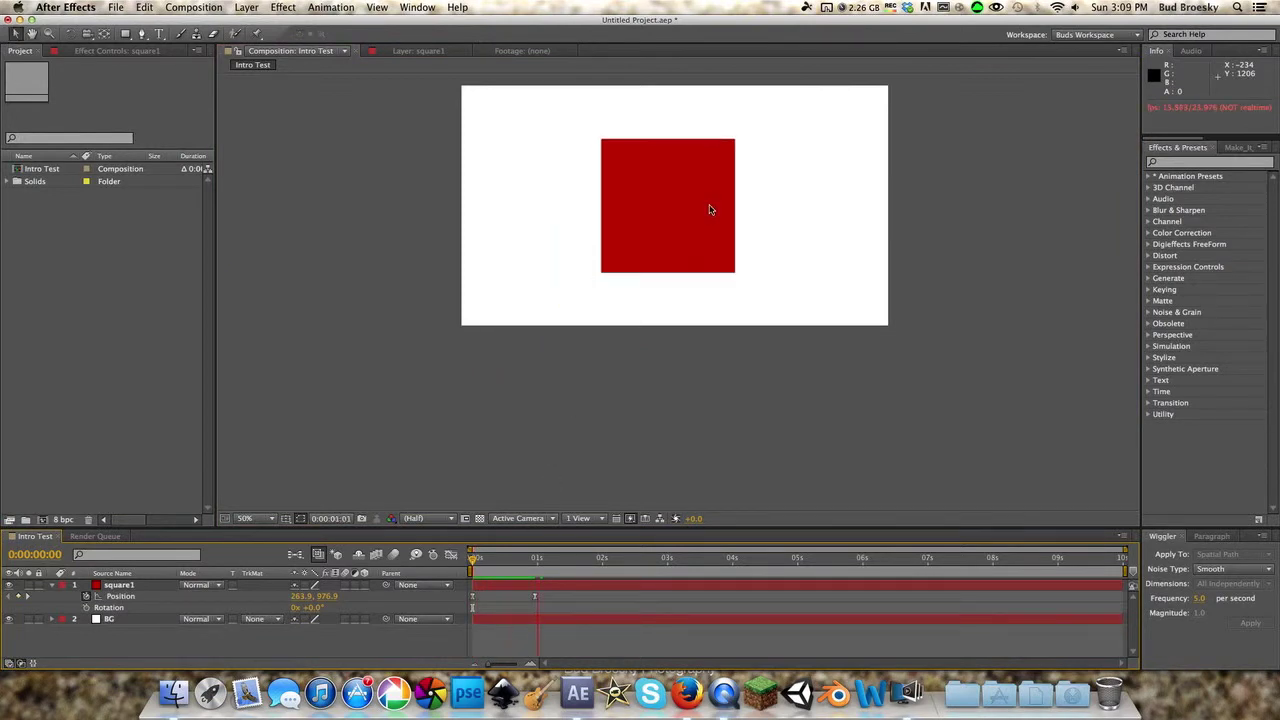
pyautogui.click(487, 565)
pyautogui.press('space')
# Step: Inspect the square mid-flight, then replay the fly-in from the start several times
pyautogui.click(510, 560)
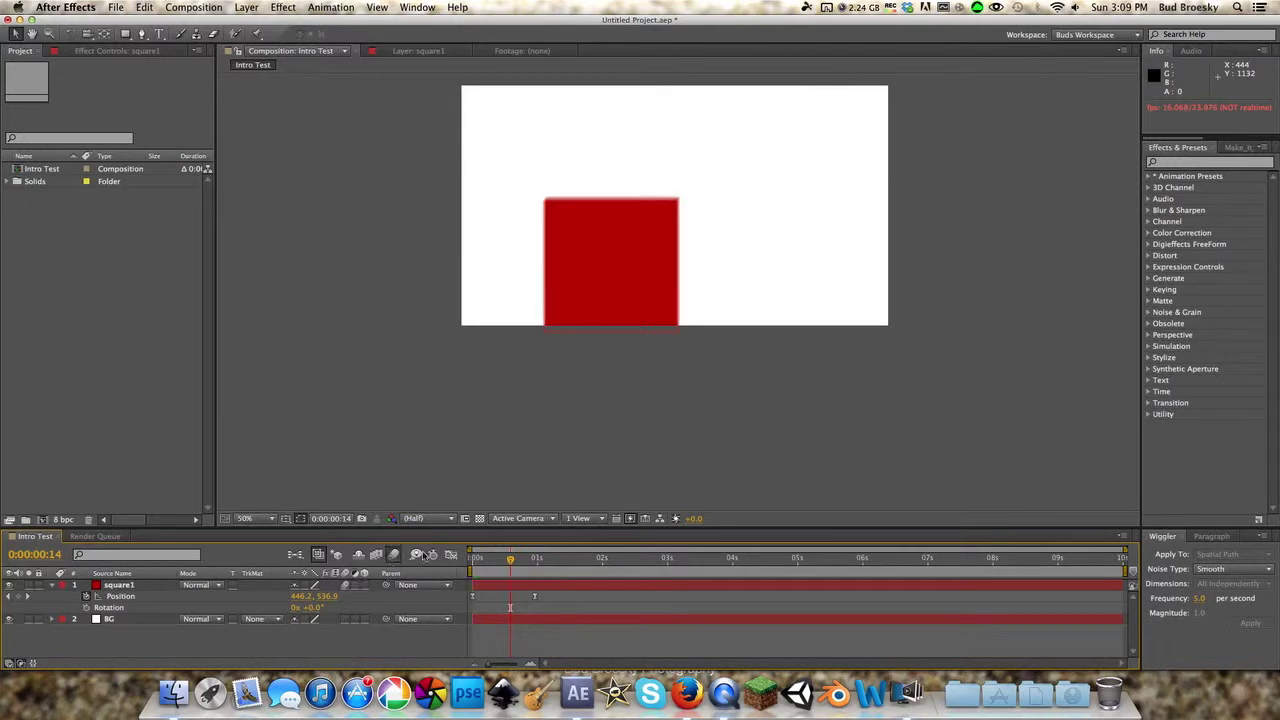
pyautogui.click(466, 560)
pyautogui.press('space')
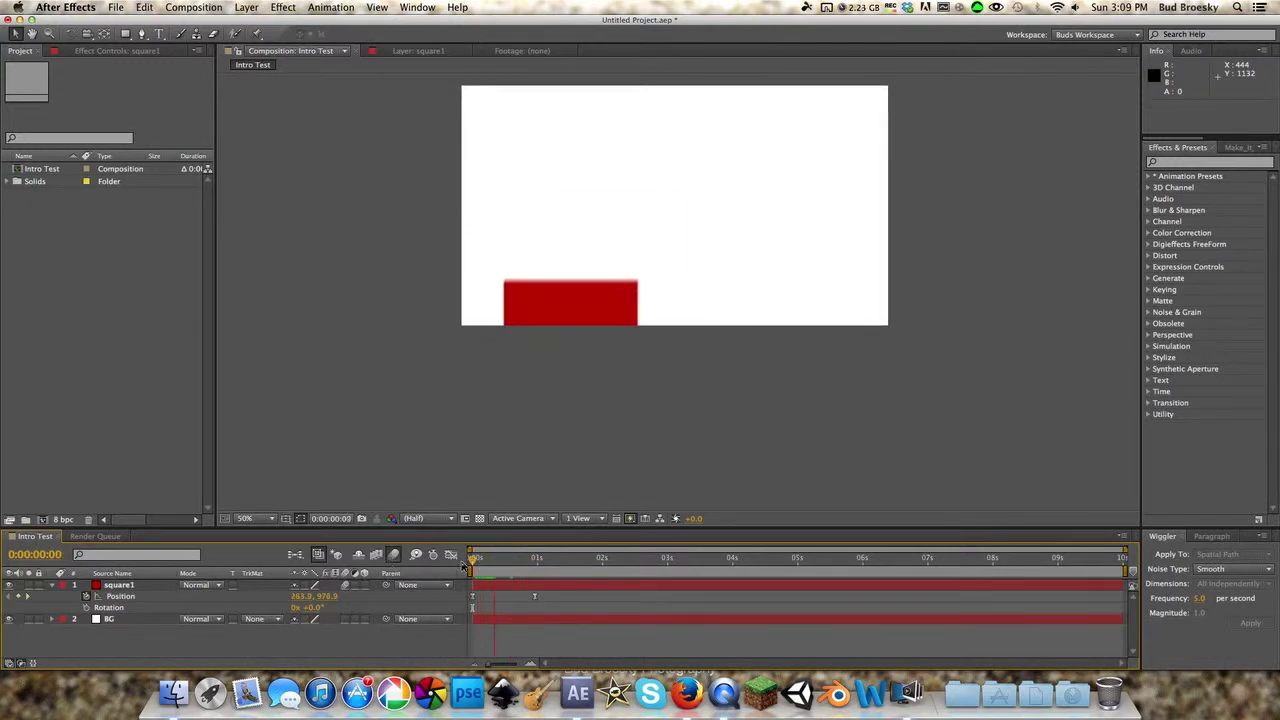
pyautogui.moveTo(551, 559); pyautogui.dragTo(456, 562)
pyautogui.press('space')
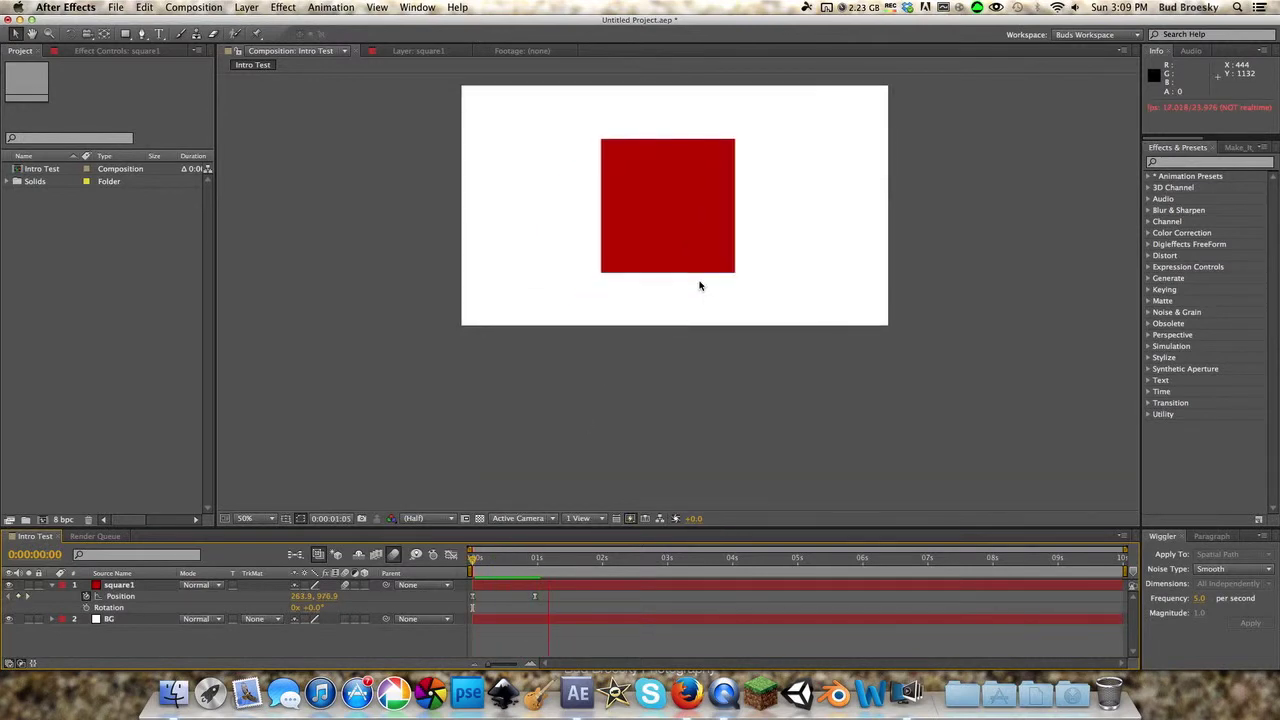
pyautogui.moveTo(520, 560); pyautogui.dragTo(476, 561)
pyautogui.press('space')
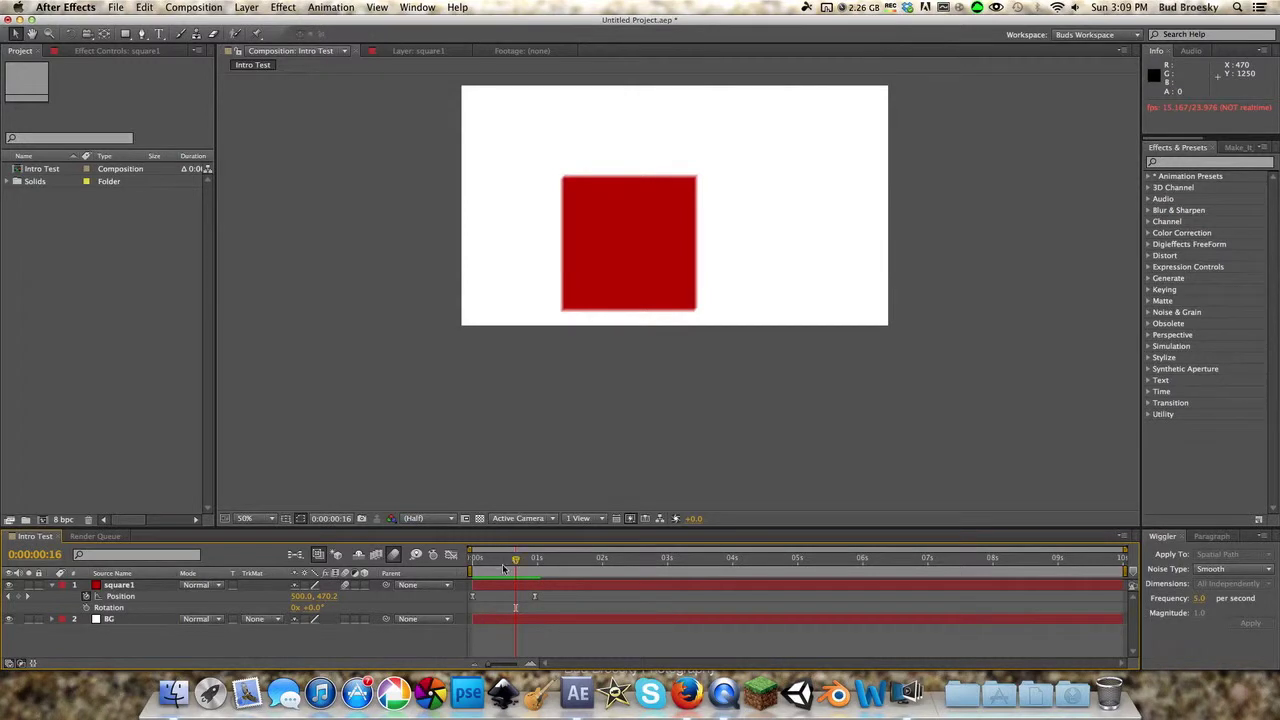
pyautogui.moveTo(505, 568); pyautogui.dragTo(455, 568)
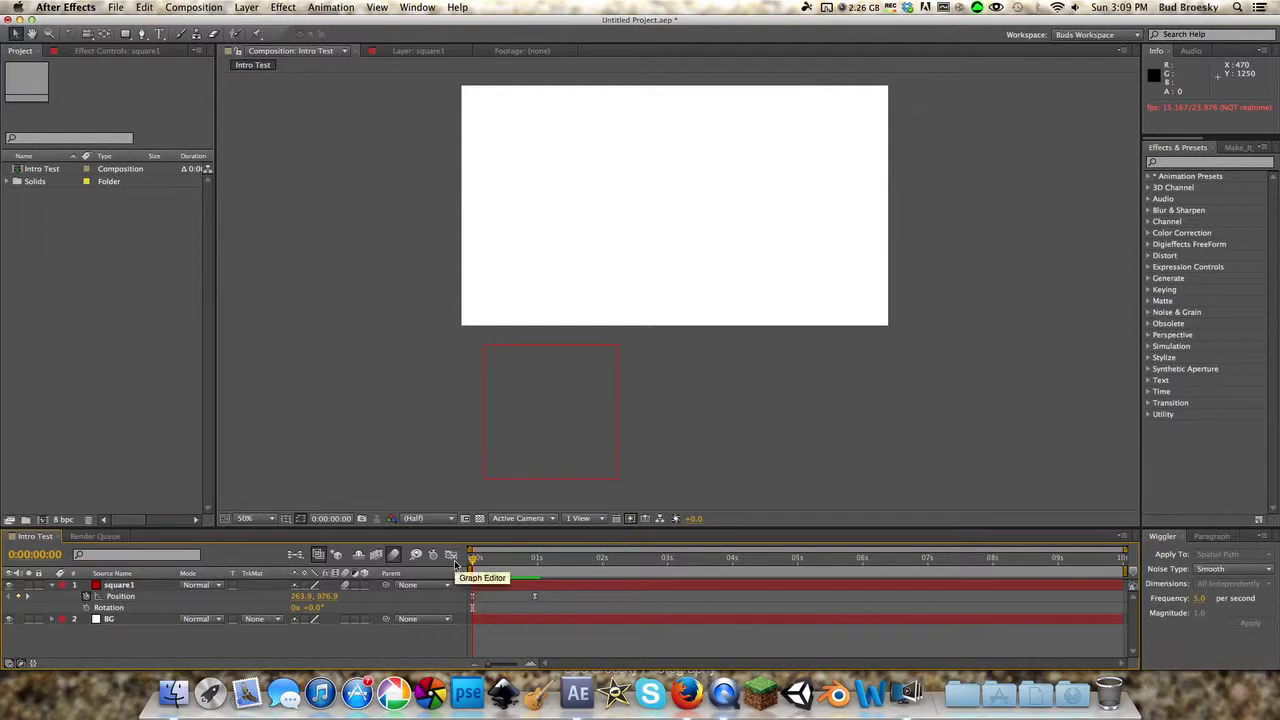
pyautogui.press('space')
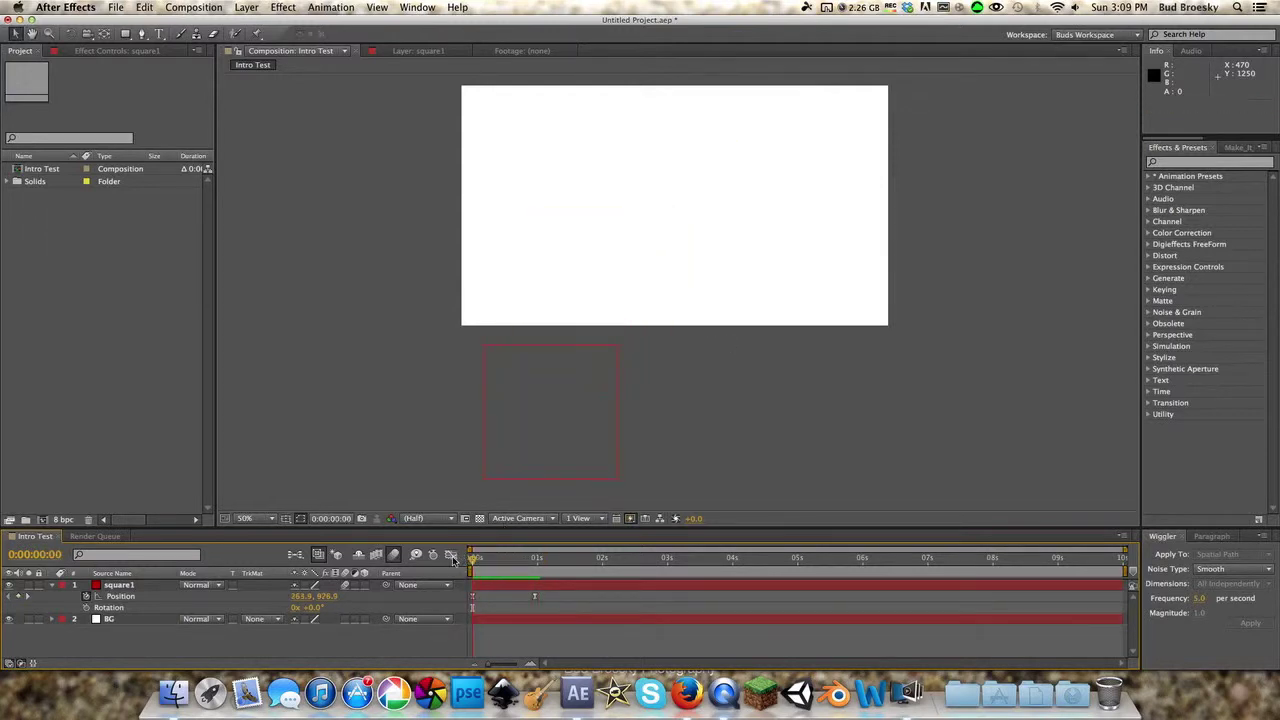
# Step: Set the view to Fit up to 100% and keyframe Rotation from 0:00:00:23 to 1x+0.0° at 0:00:02:00
pyautogui.click(260, 518)
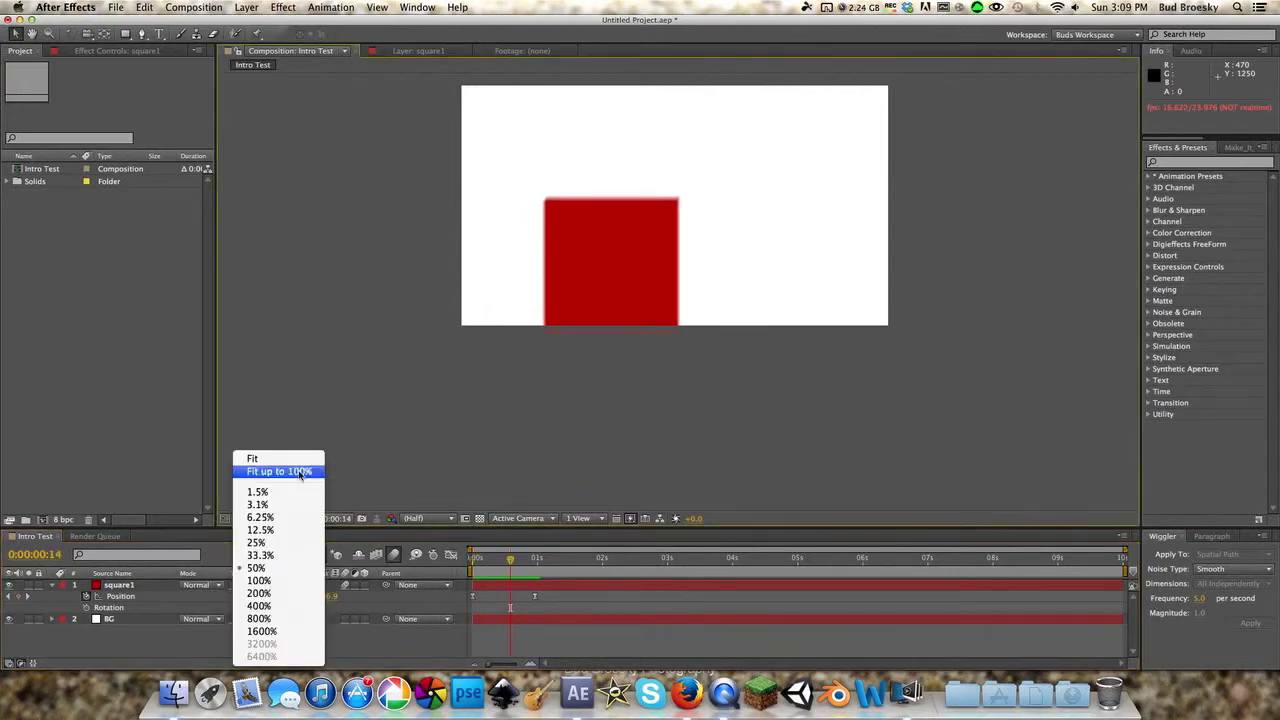
pyautogui.click(298, 472)
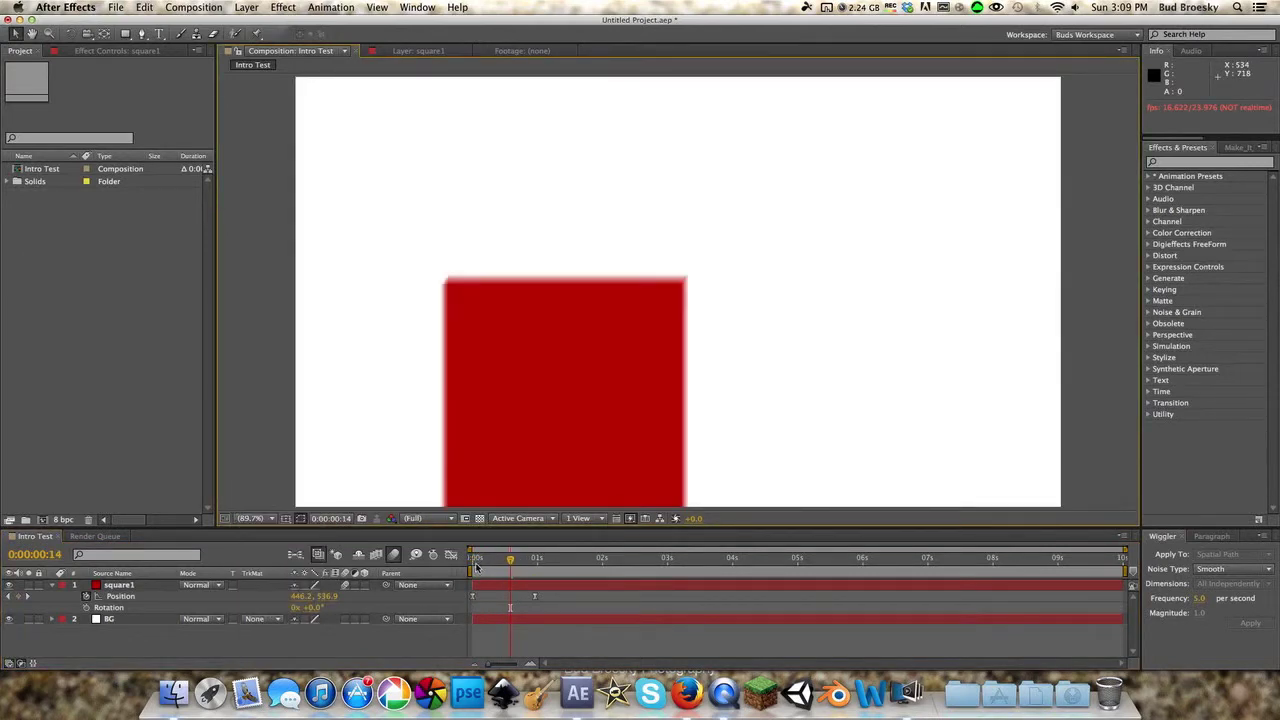
pyautogui.moveTo(476, 566); pyautogui.dragTo(604, 572)
pyautogui.click(86, 607)
pyautogui.click(503, 580)
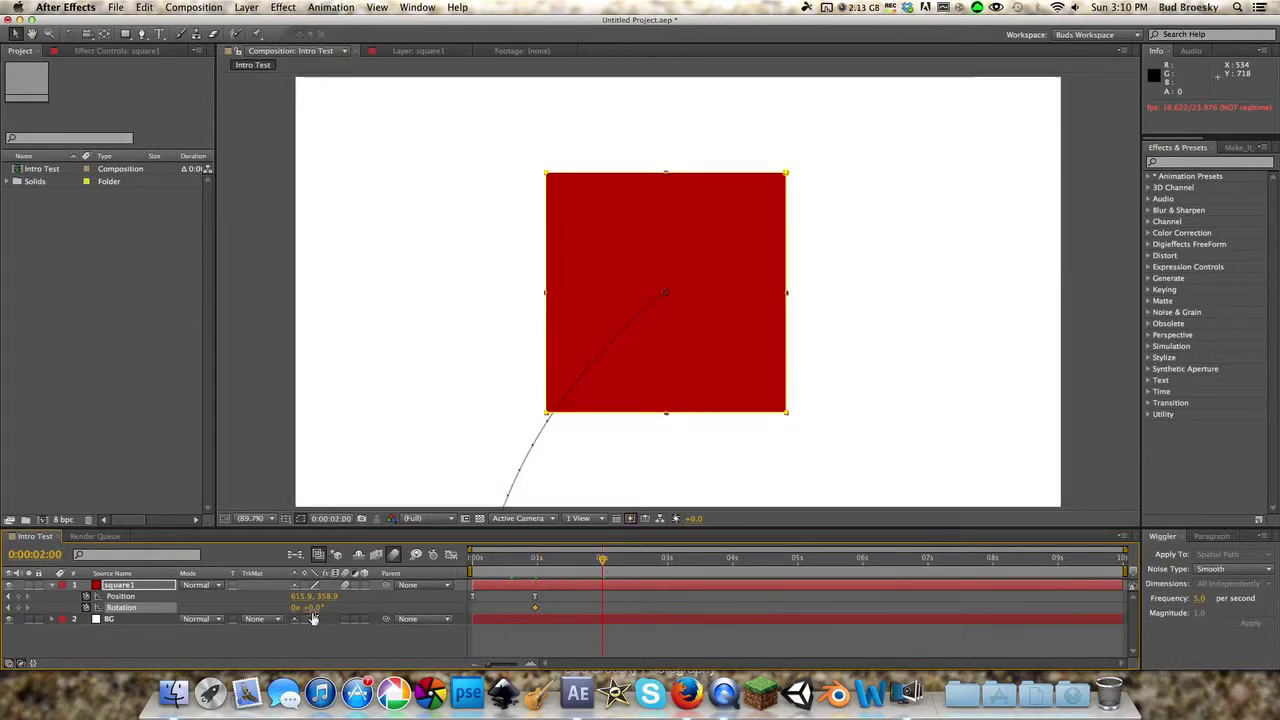
pyautogui.moveTo(310, 607); pyautogui.dragTo(570, 611)
# Step: Rewind and preview the spin, then scrub back to inspect the rotation
pyautogui.moveTo(602, 558); pyautogui.dragTo(457, 567)
pyautogui.press('space')
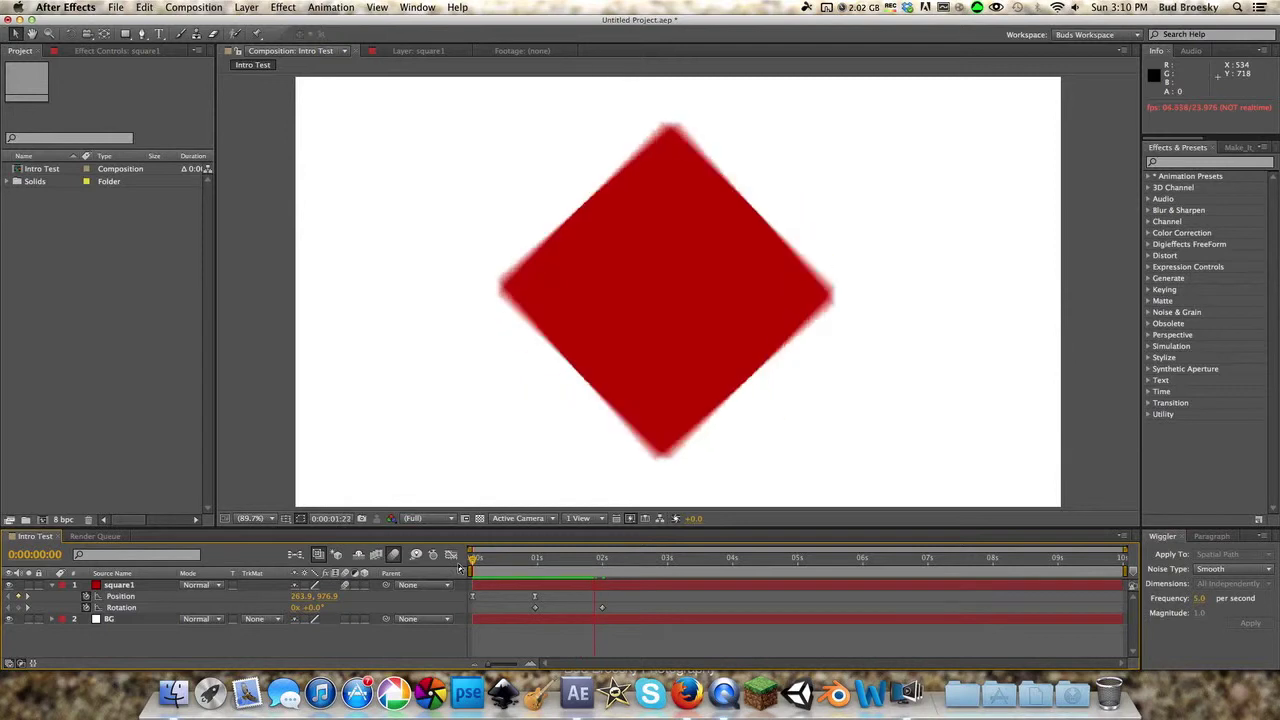
pyautogui.moveTo(557, 562); pyautogui.dragTo(535, 563)
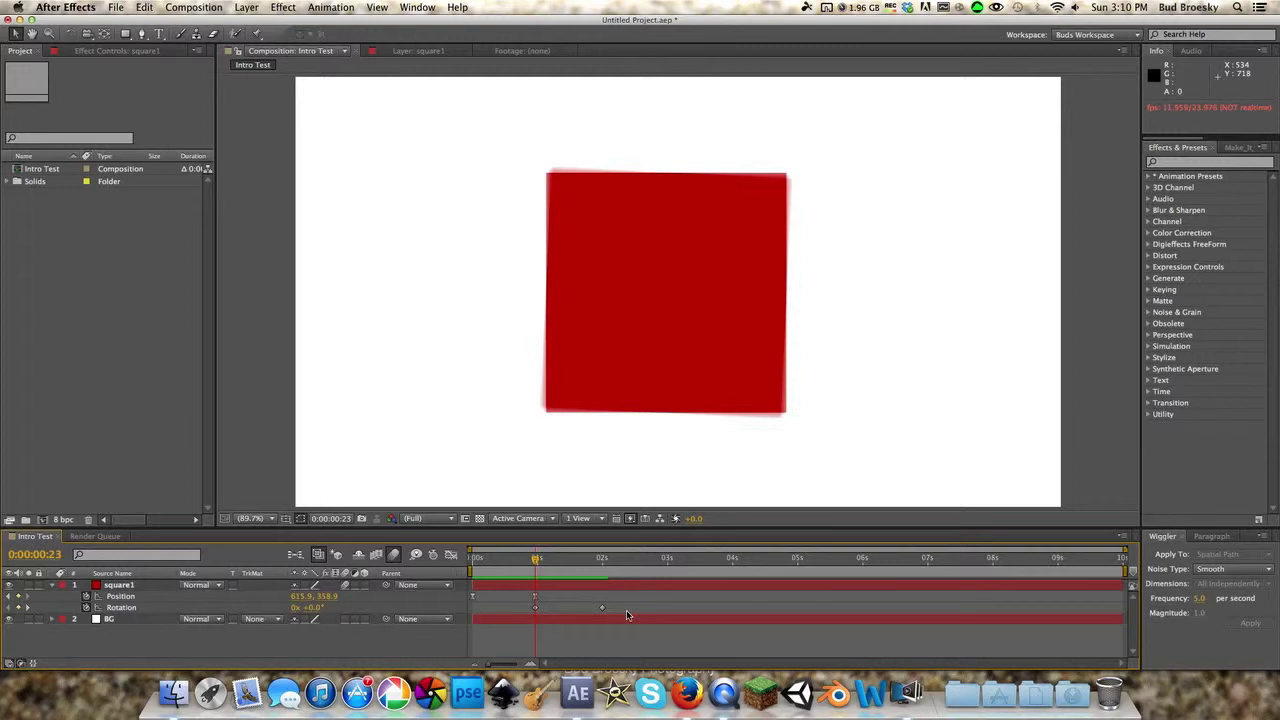
# Step: Replay the animation, then park the playhead on the final Rotation keyframe at 0:00:02:00
pyautogui.moveTo(535, 562); pyautogui.dragTo(468, 563)
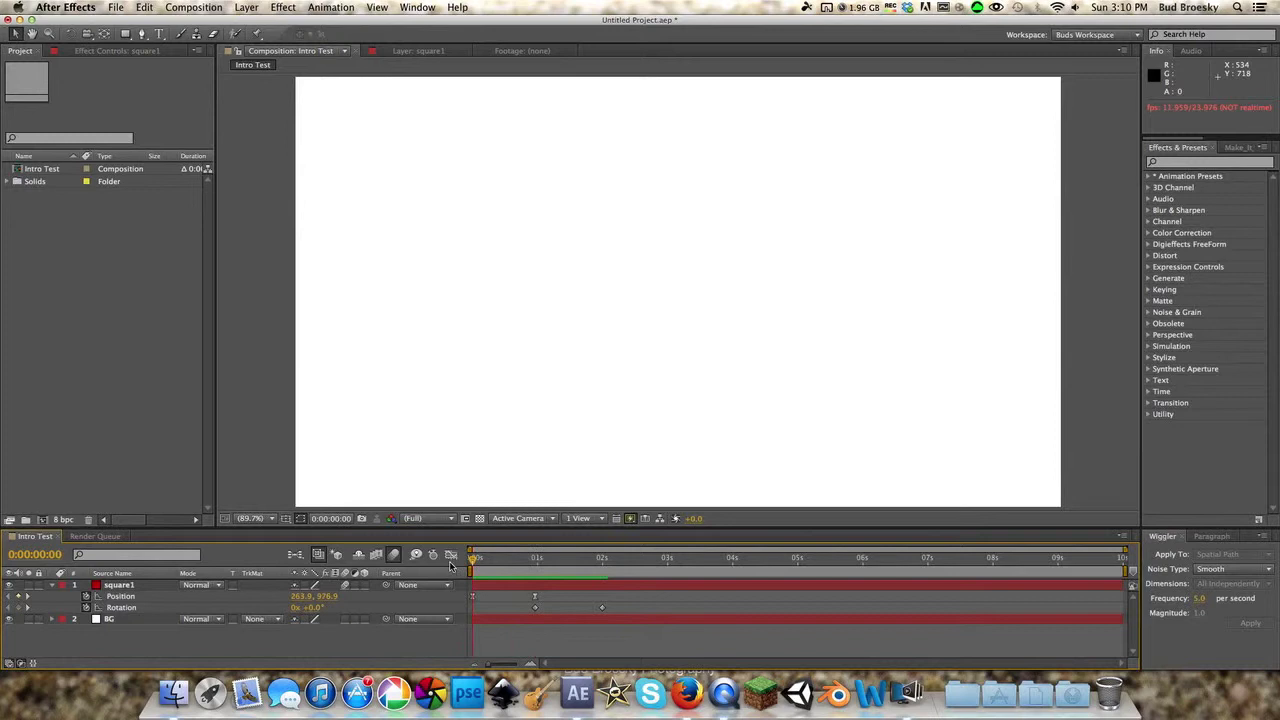
pyautogui.press('space')
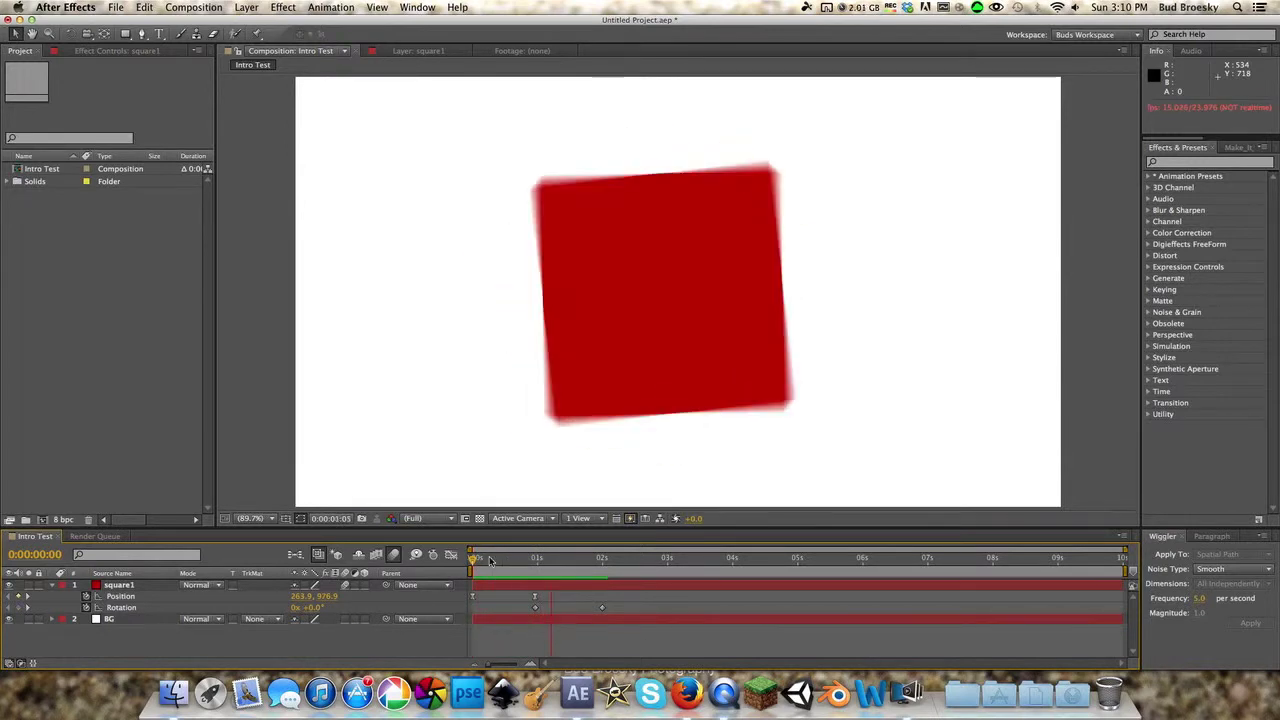
pyautogui.click(535, 563)
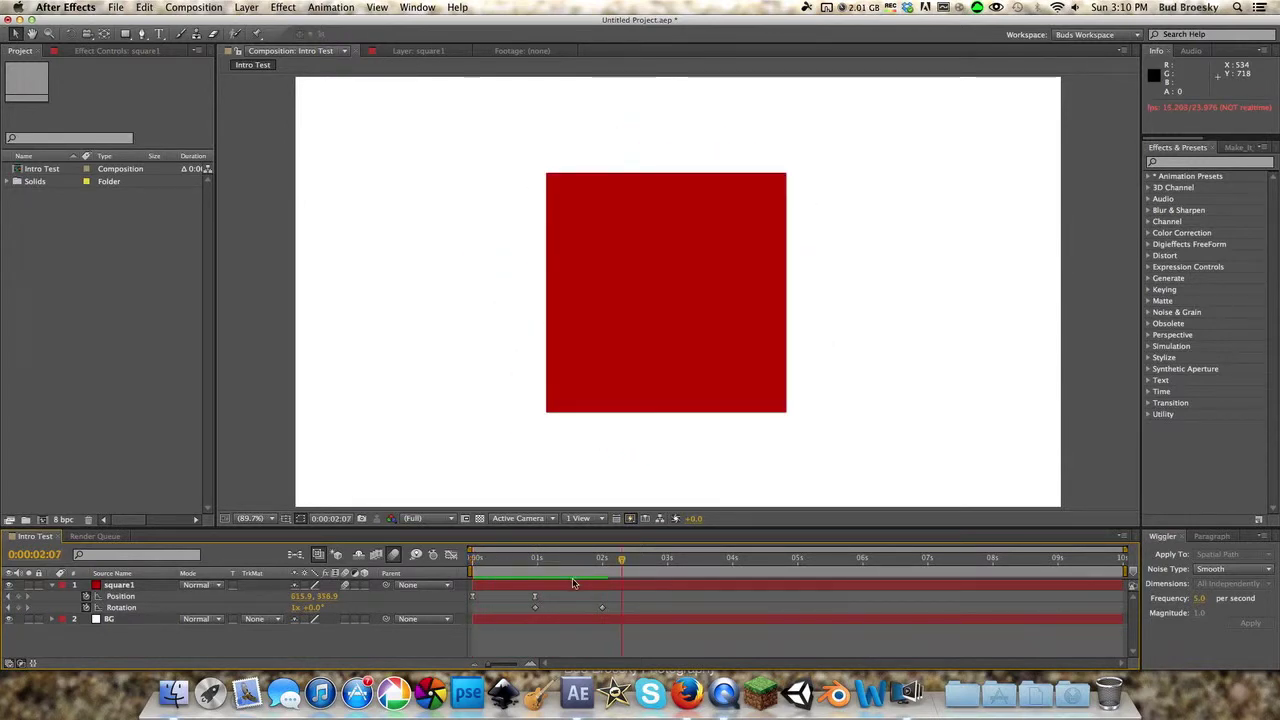
pyautogui.click(597, 565)
pyautogui.moveTo(597, 565); pyautogui.dragTo(602, 564)
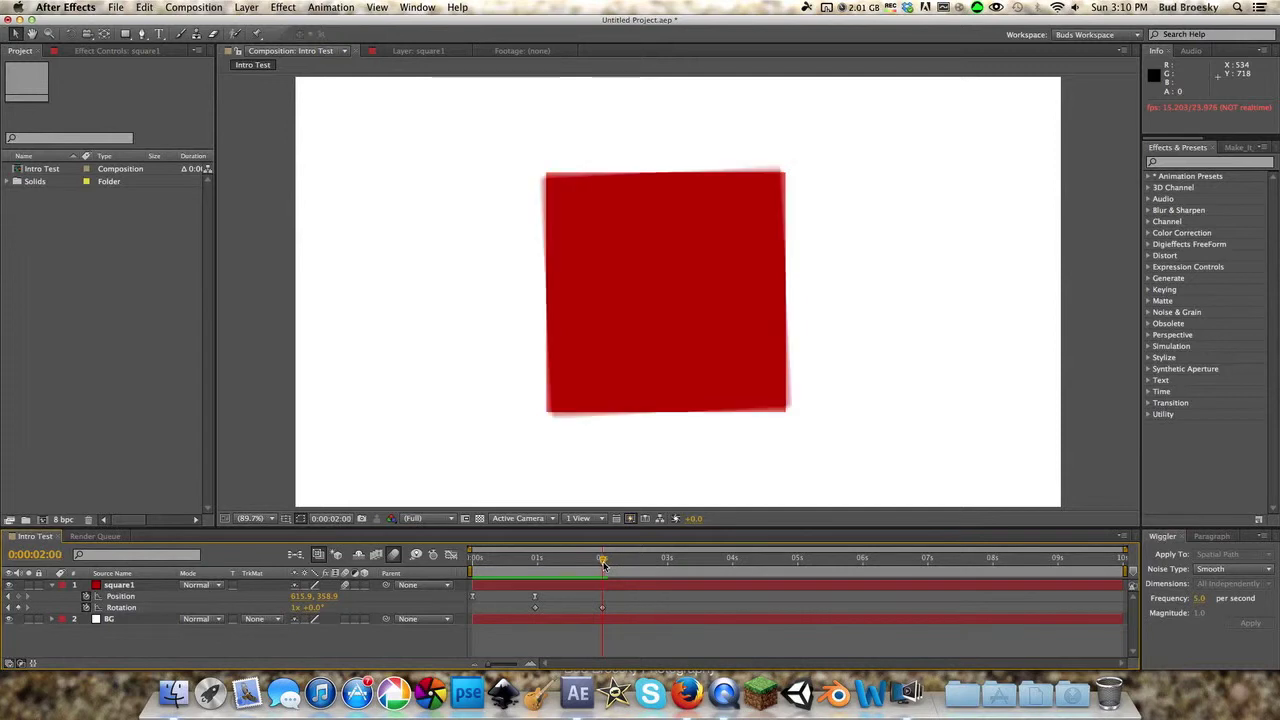
# Step: Apply Easy Ease In to the 0:00:02:00 Rotation keyframe and scrub back to check the slowdown
pyautogui.doubleClick(601, 607)
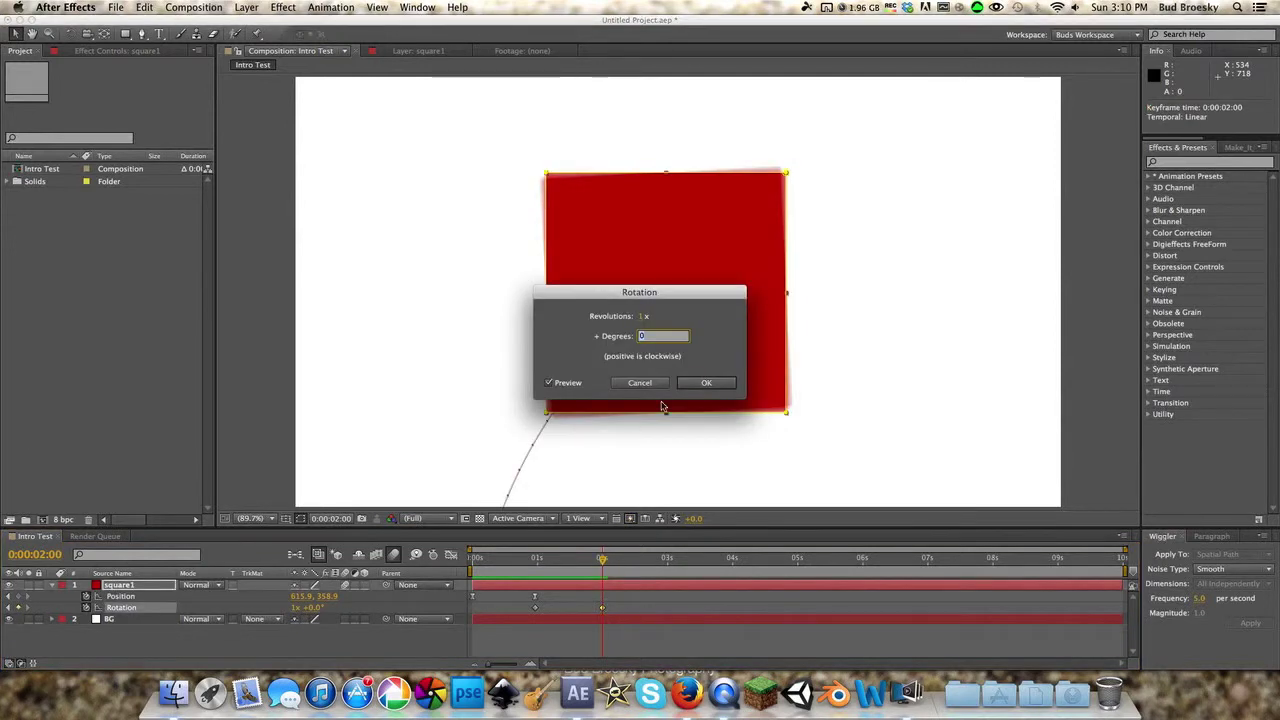
pyautogui.click(640, 384)
pyautogui.rightClick(601, 608)
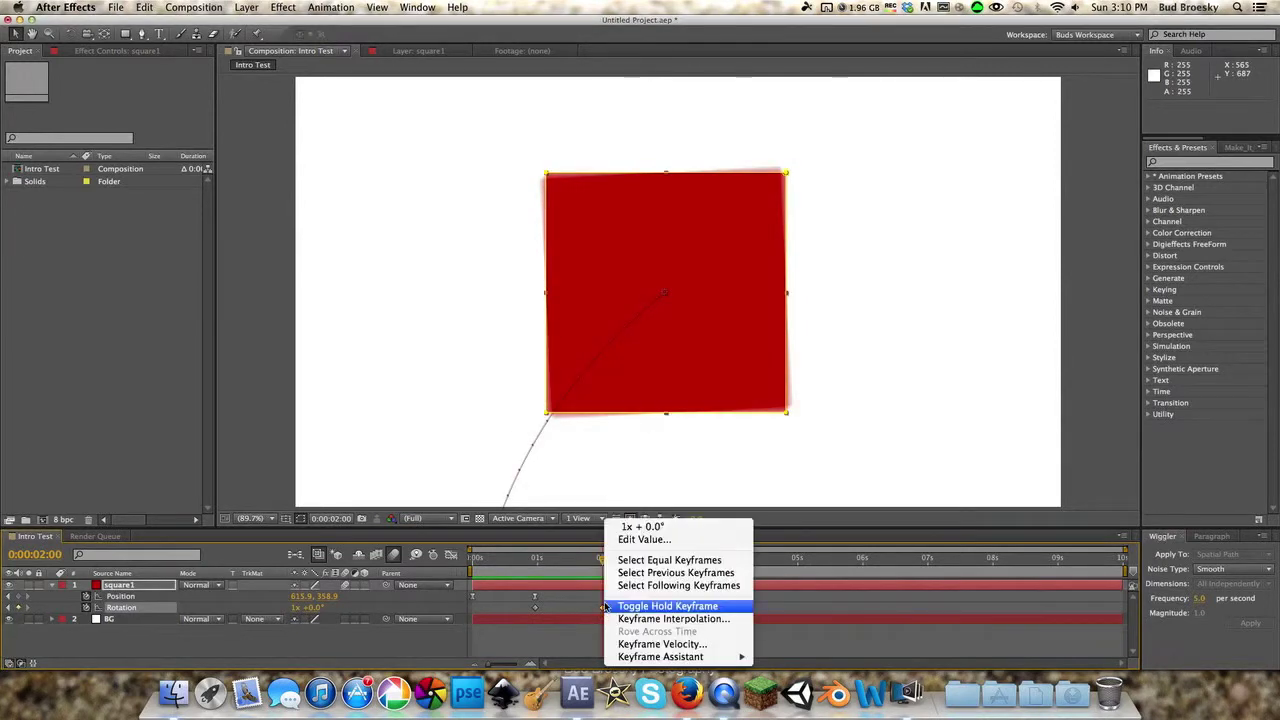
pyautogui.moveTo(700, 656)
pyautogui.click(801, 594)
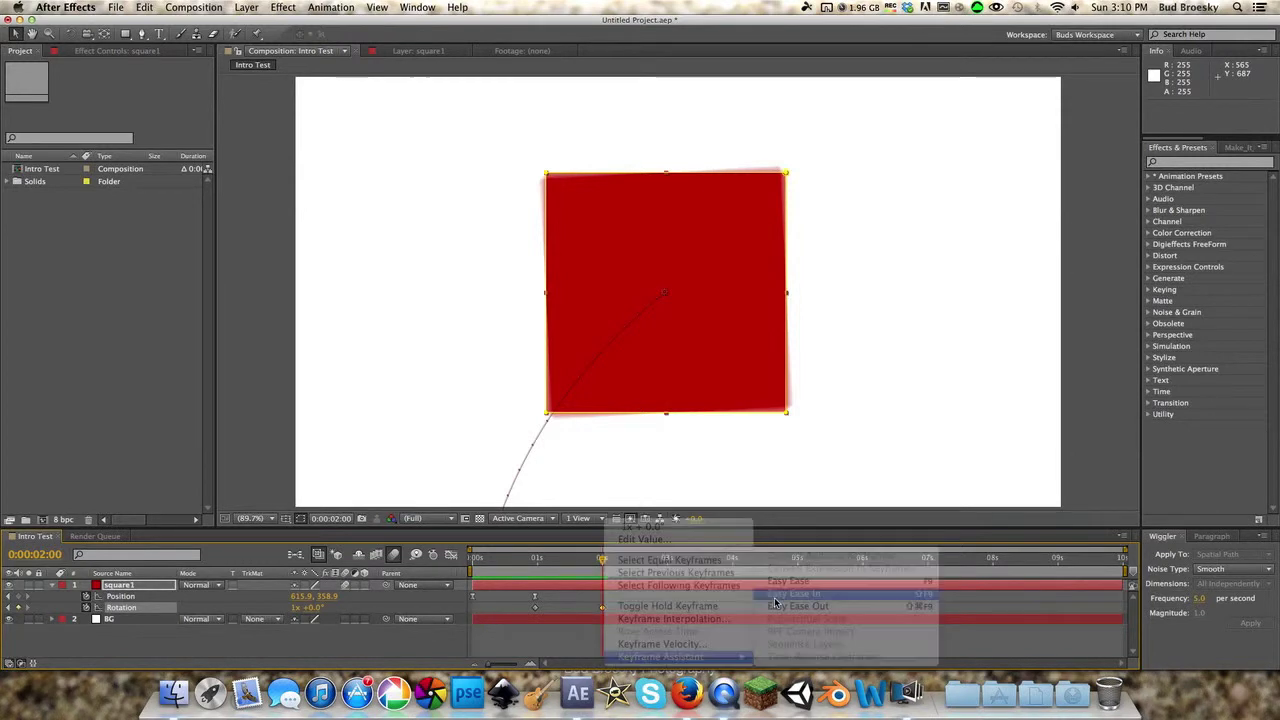
pyautogui.moveTo(598, 559); pyautogui.dragTo(531, 582)
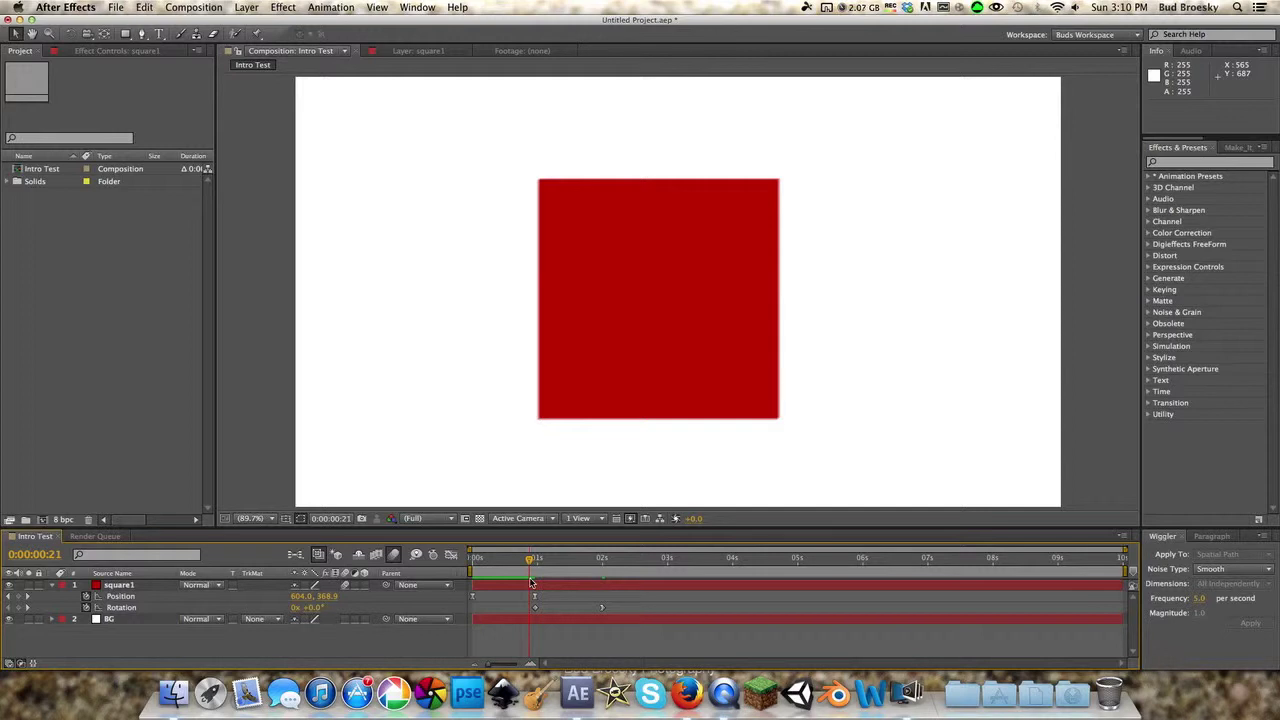
pyautogui.press('space')
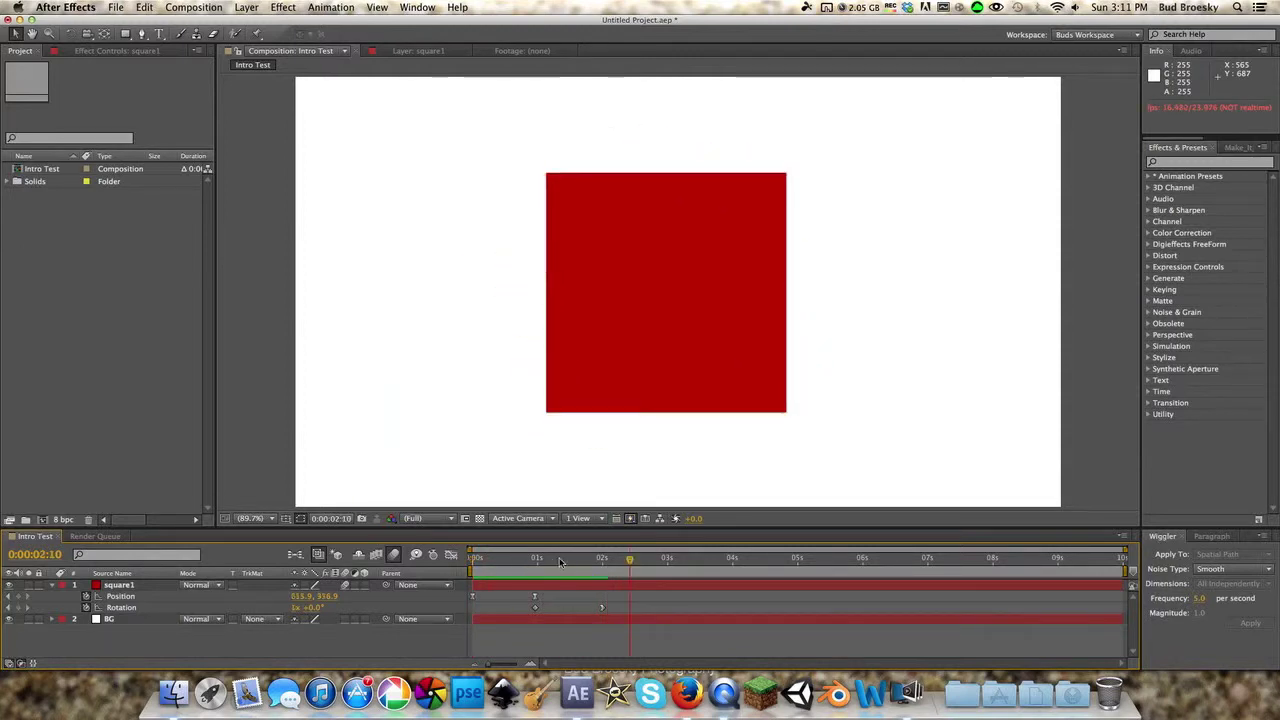
pyautogui.moveTo(560, 563); pyautogui.dragTo(602, 571)
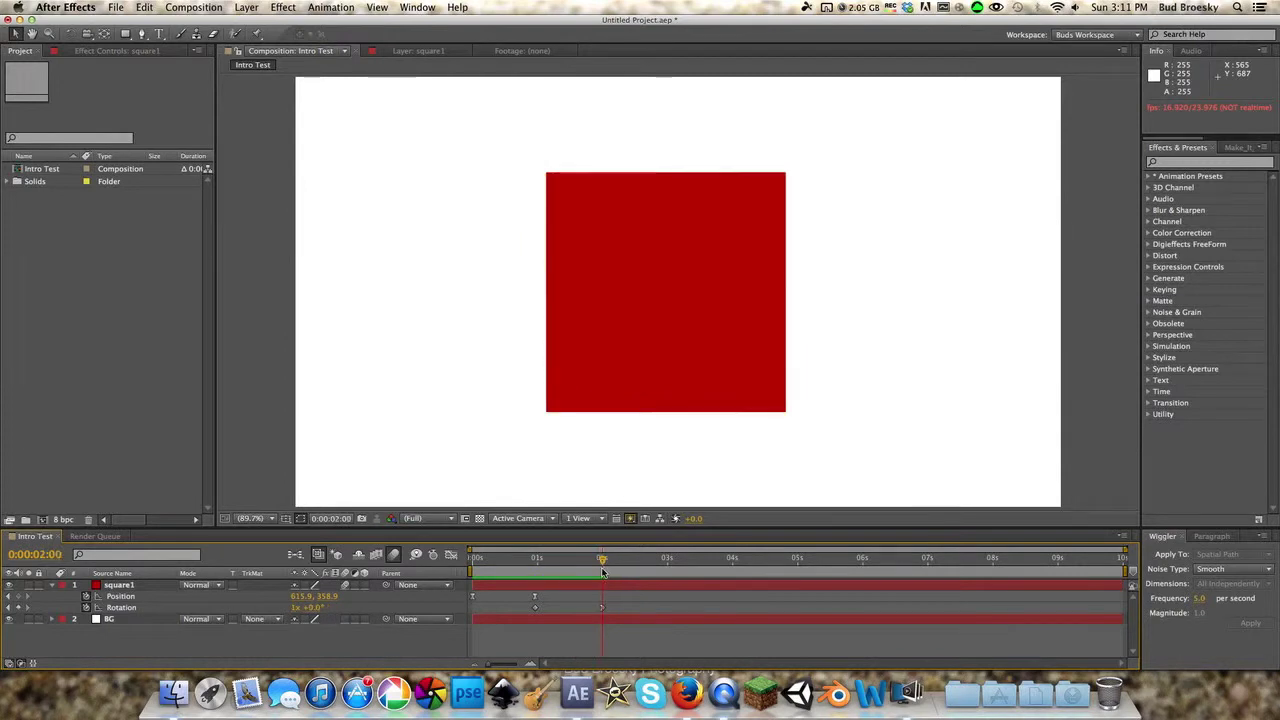